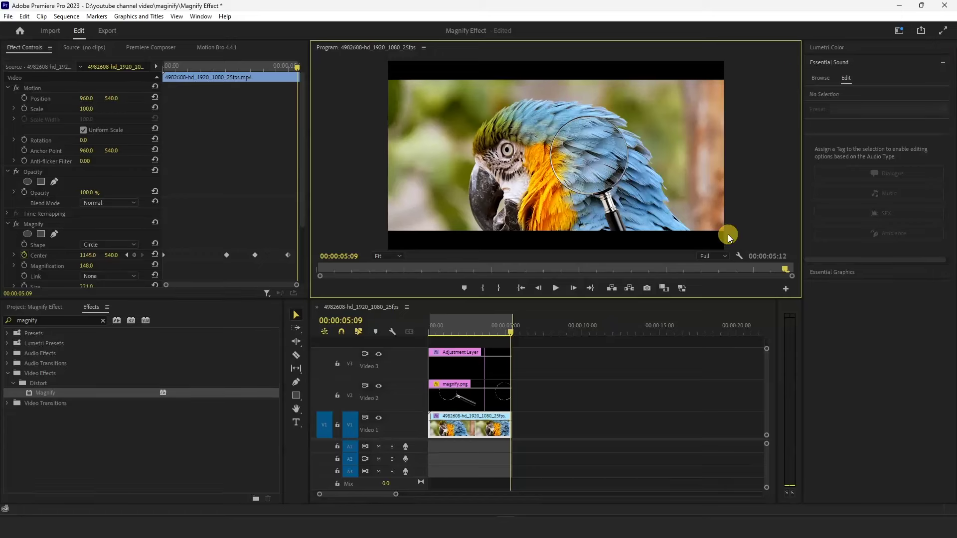
Duplicate the three-clip magnifier stack to about 00:00:18 and delete the original V2/V3 clips.
drag(548, 346, 443, 416)
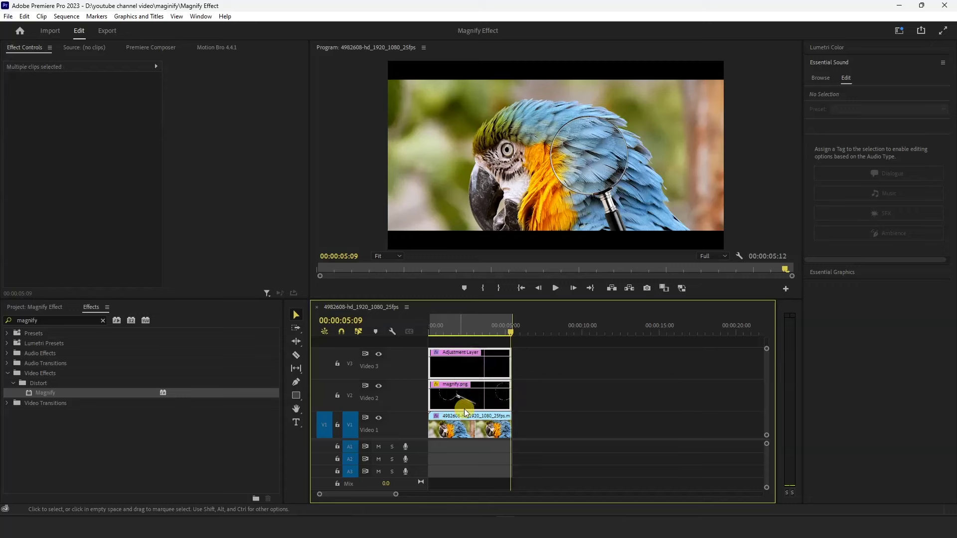
mouse_move(540, 348)
mouse_down()
mouse_move(460, 425)
mouse_move(743, 402)
mouse_up()
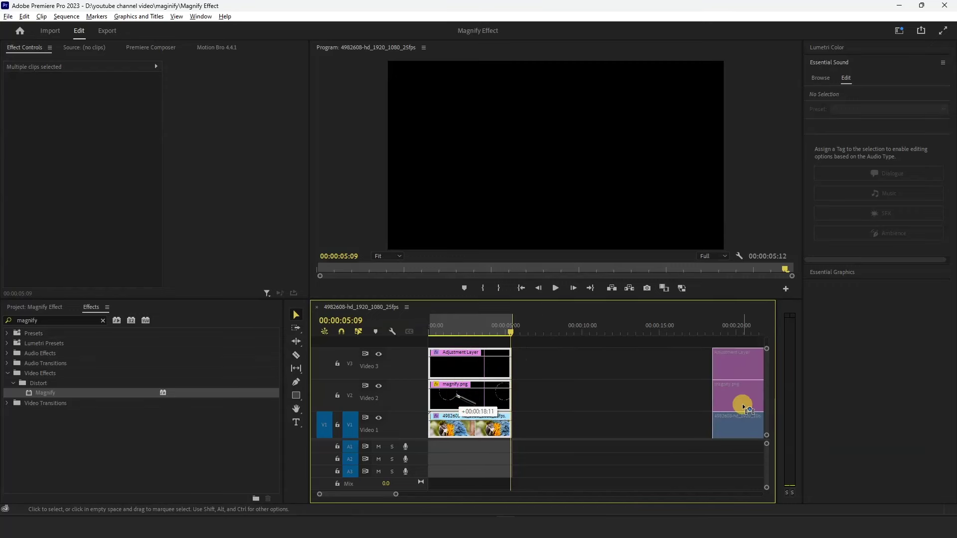
drag(553, 349, 465, 382)
key(Delete)
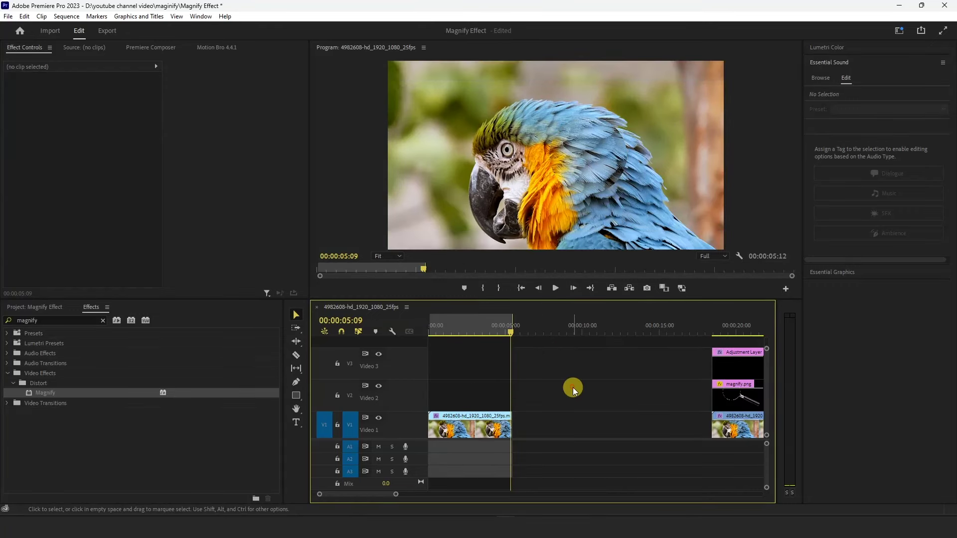
drag(468, 325, 431, 333)
click(588, 363)
Remove the Magnify effect from the original parrot clip and clear the Effects search.
key(space)
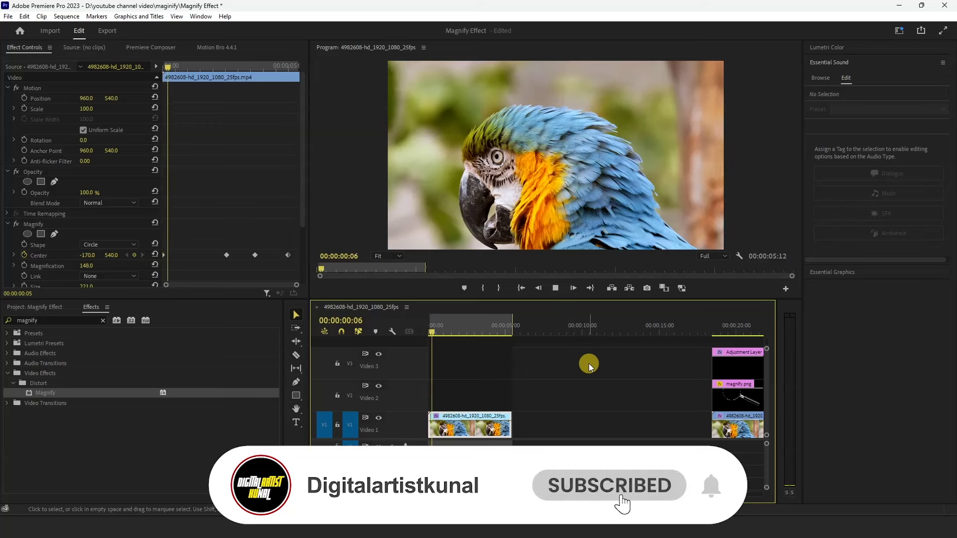
key(space)
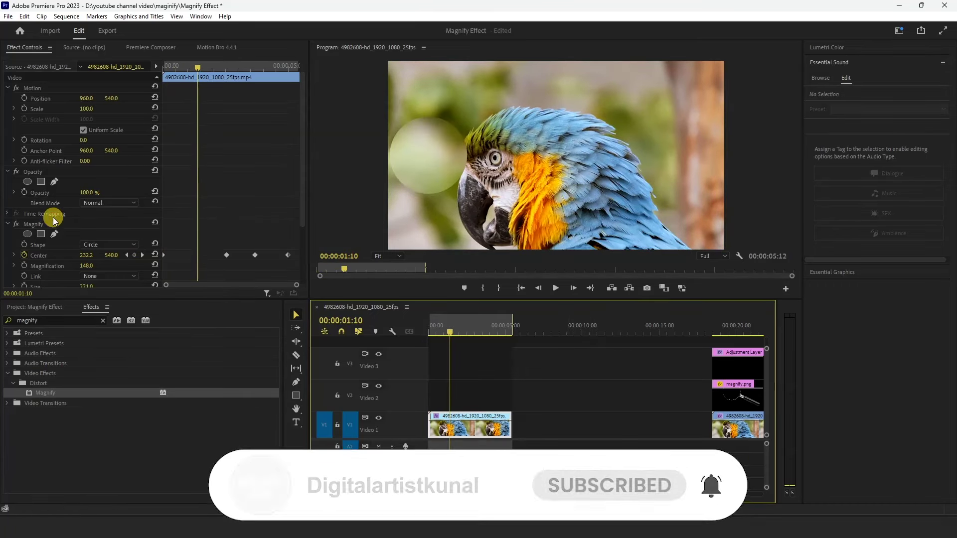
click(54, 224)
key(Delete)
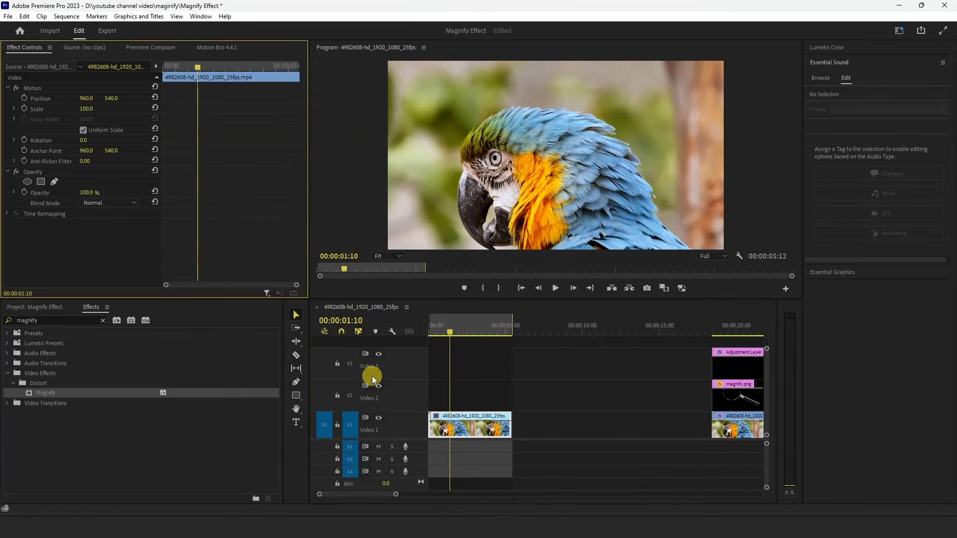
mouse_move(445, 331)
mouse_down()
mouse_move(420, 331)
mouse_move(429, 330)
mouse_up()
click(102, 320)
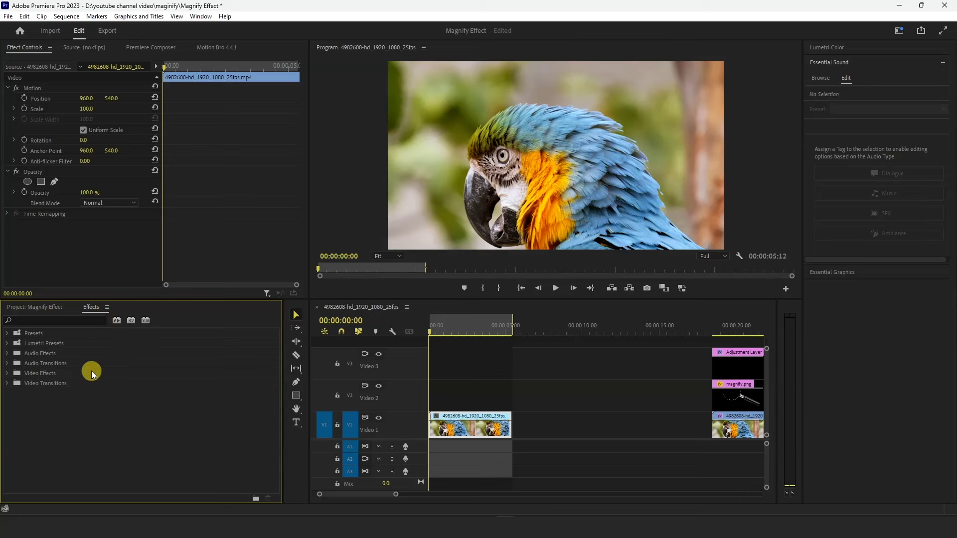
Search the Effects panel for 'magni' to reveal Video Effects > Distort > Magnify.
click(70, 323)
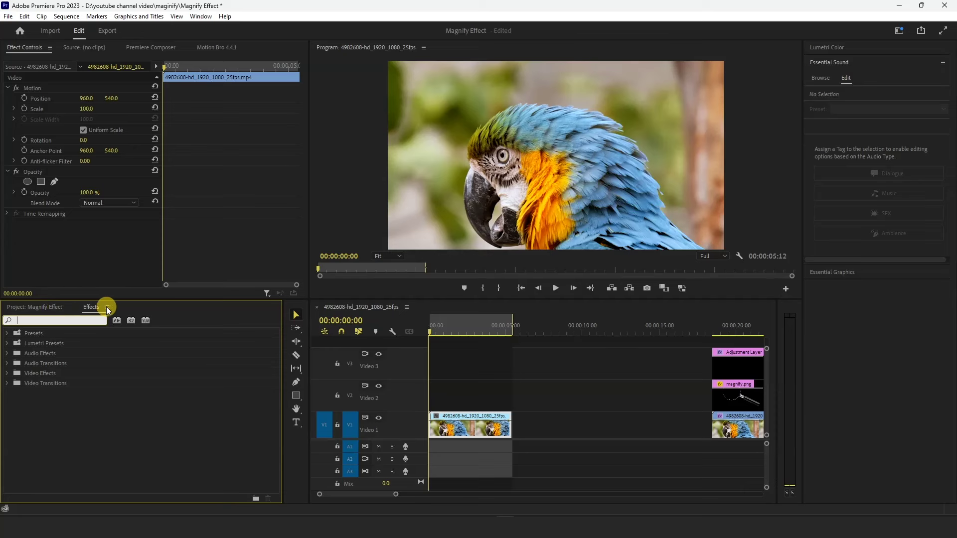
click(201, 16)
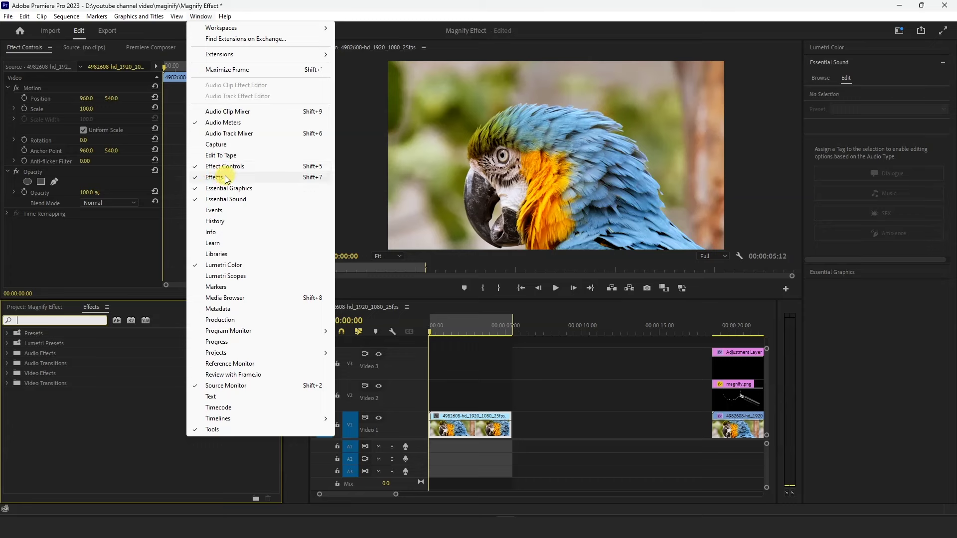
click(34, 324)
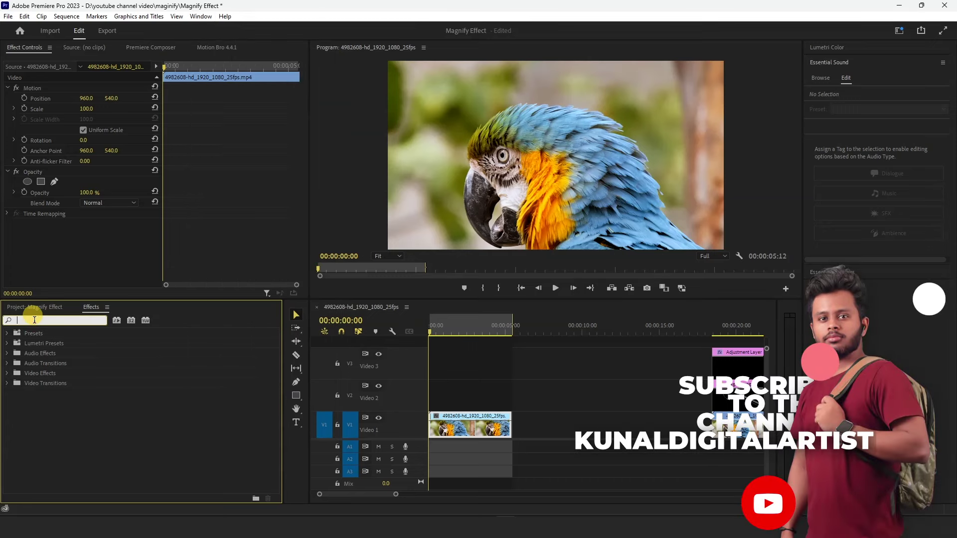
text(magni)
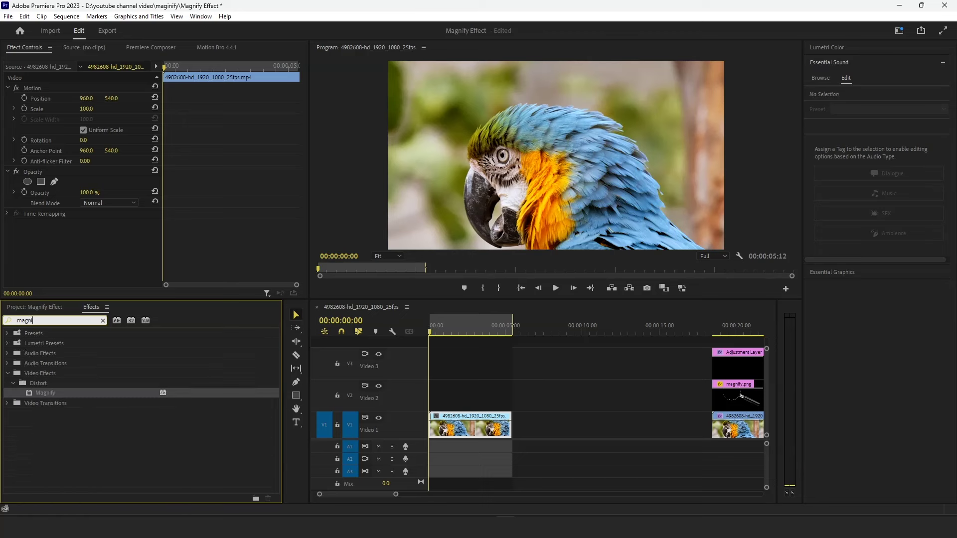
Apply Magnify to the parrot clip with Size 242, Magnification 191, centred on the eye.
drag(39, 399, 474, 428)
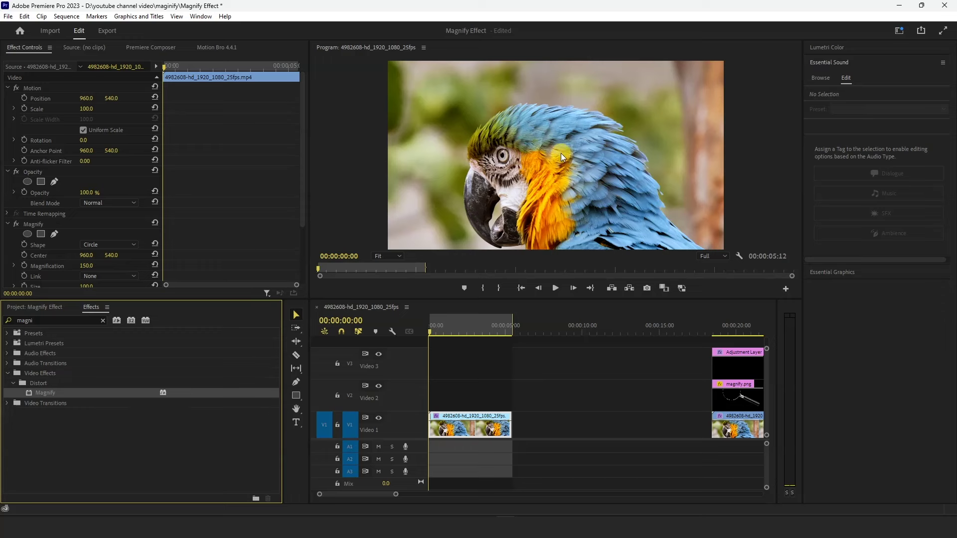
click(30, 225)
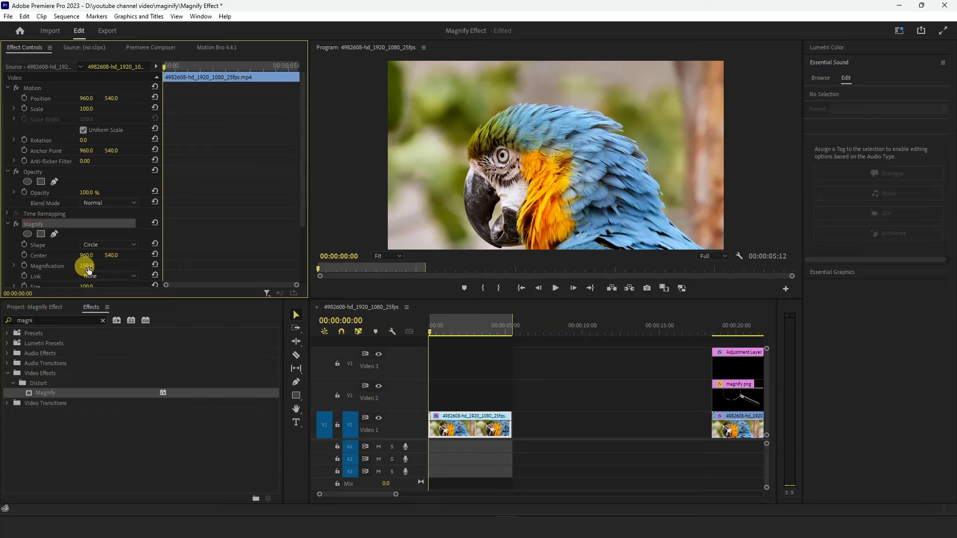
scroll(196, 250, down, 2)
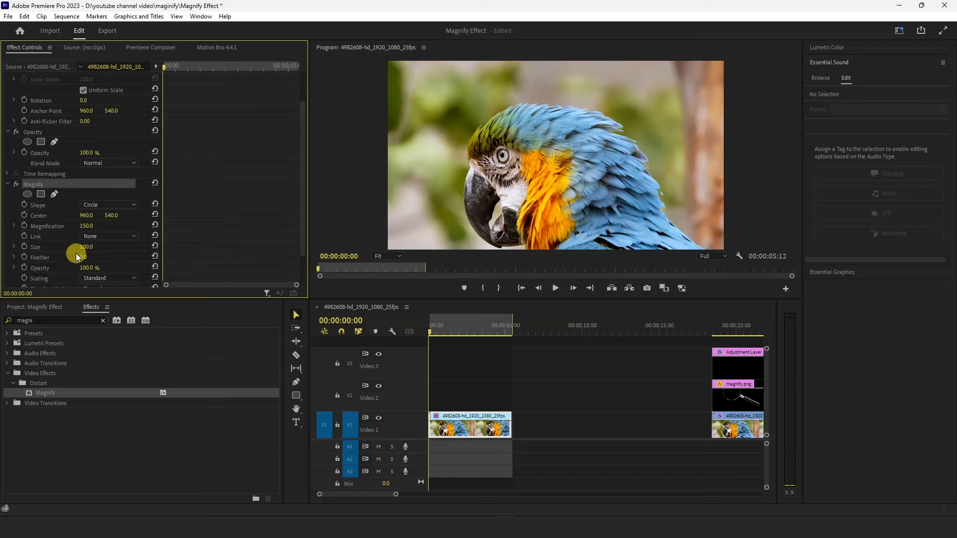
drag(85, 246, 90, 247)
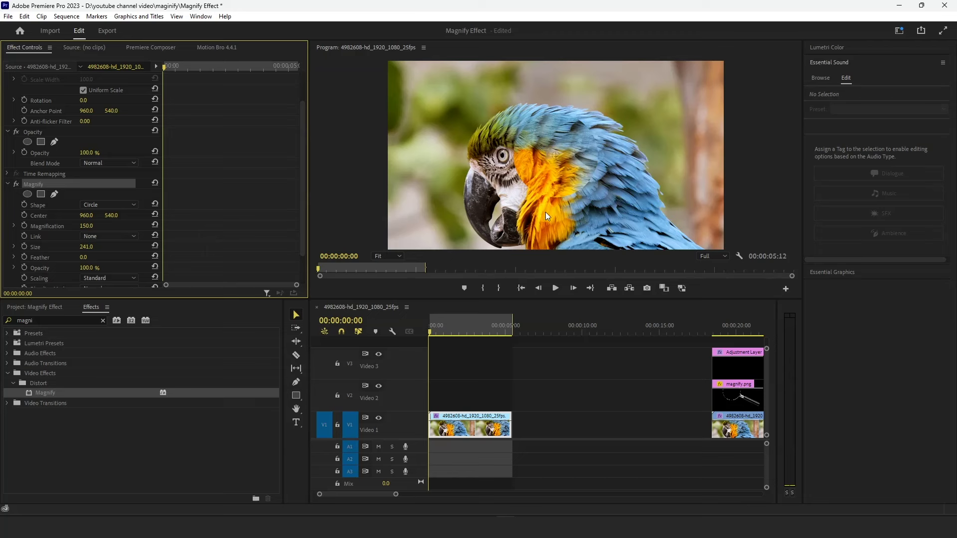
drag(556, 159, 500, 158)
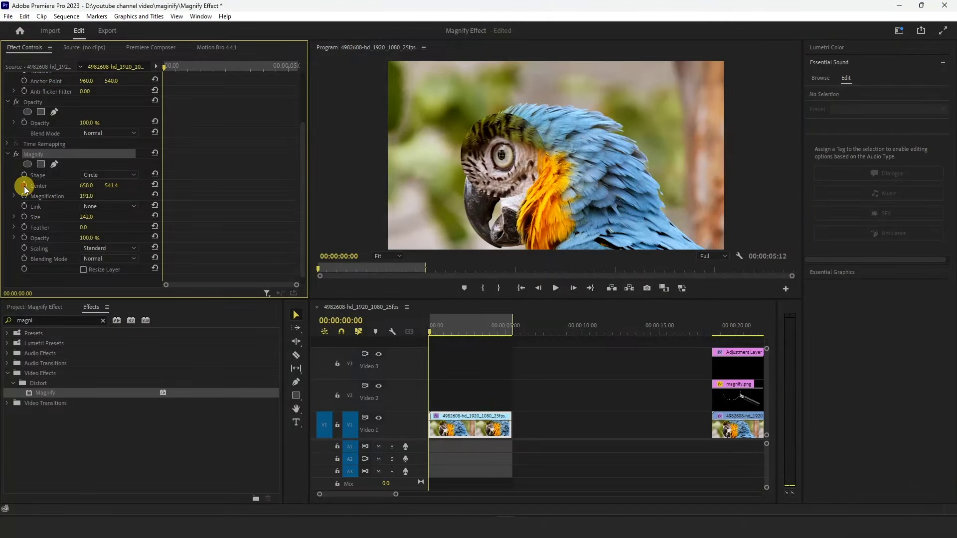
Start Magnify Center keyframes with the circle off left at the start and on the parrot at 0:23.
click(24, 186)
click(49, 156)
drag(86, 186, 55, 186)
drag(165, 65, 187, 70)
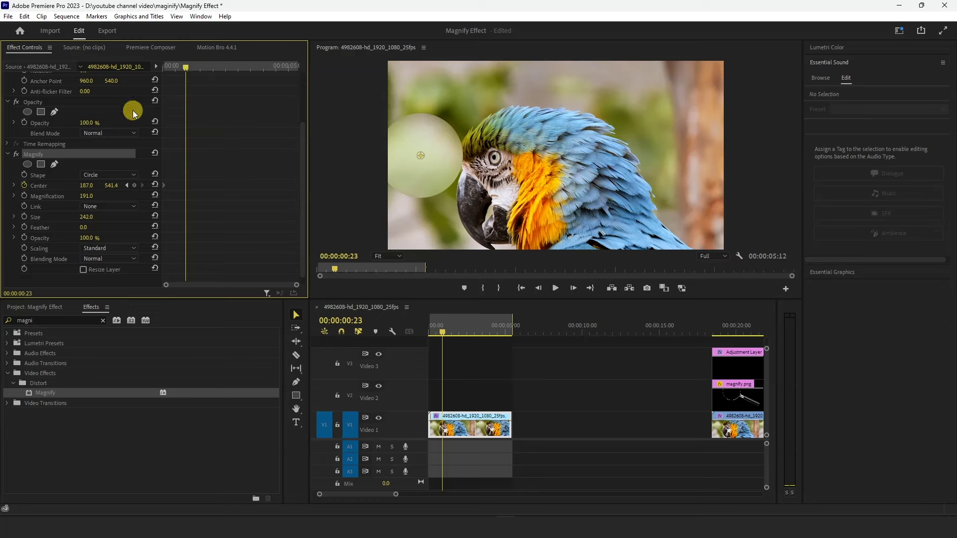
drag(85, 185, 115, 185)
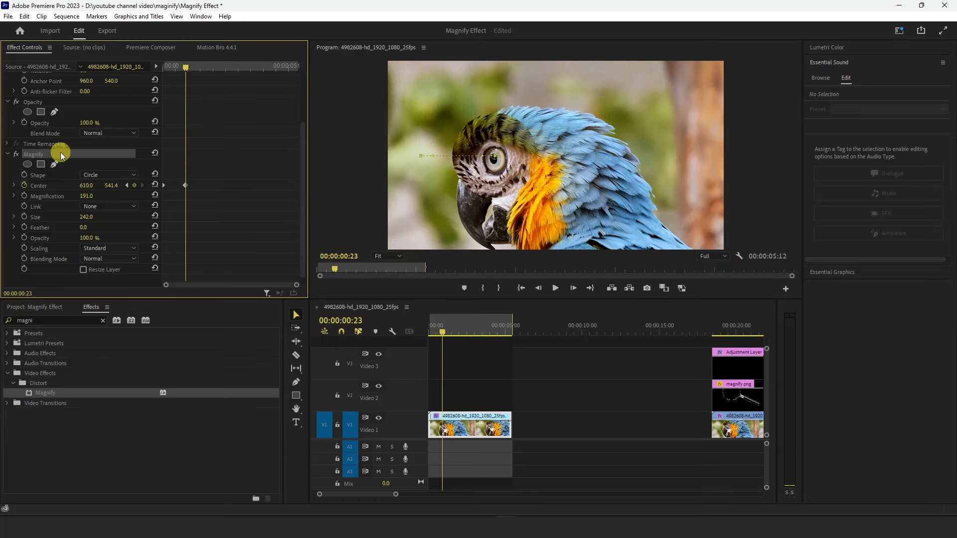
Add Center keyframes at 1:24 and at 3:00 with X 1133, then preview from the start.
drag(193, 67, 212, 68)
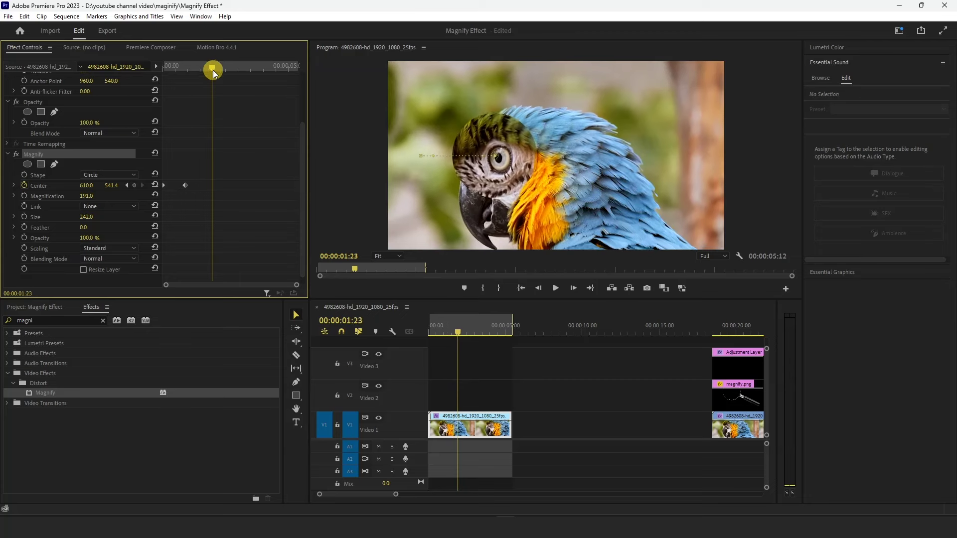
click(133, 185)
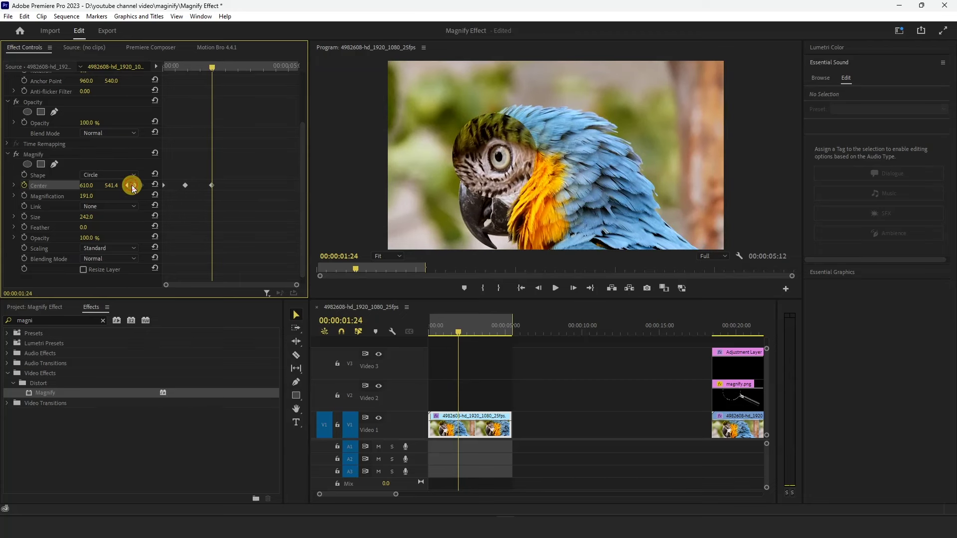
mouse_move(221, 72)
mouse_down()
mouse_move(250, 73)
mouse_move(239, 71)
mouse_up()
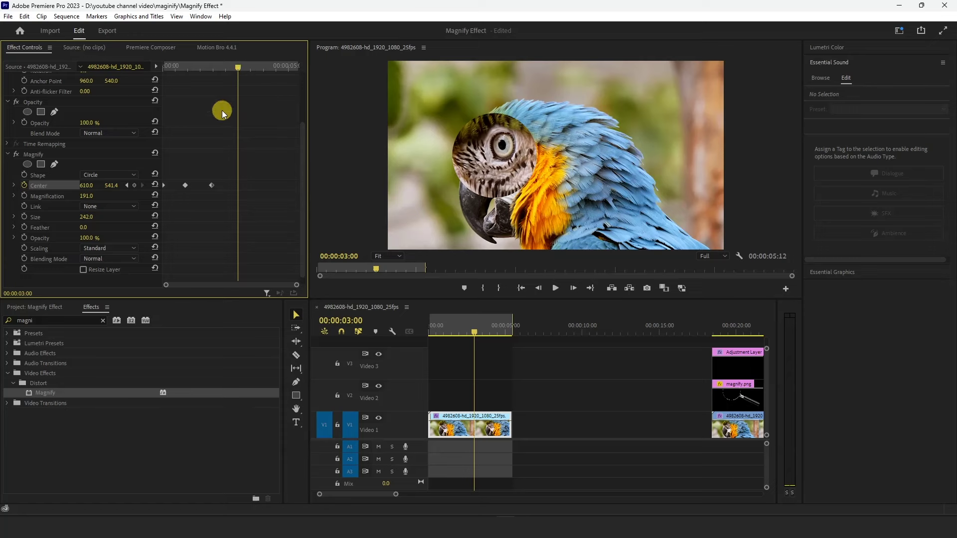
drag(86, 187, 319, 187)
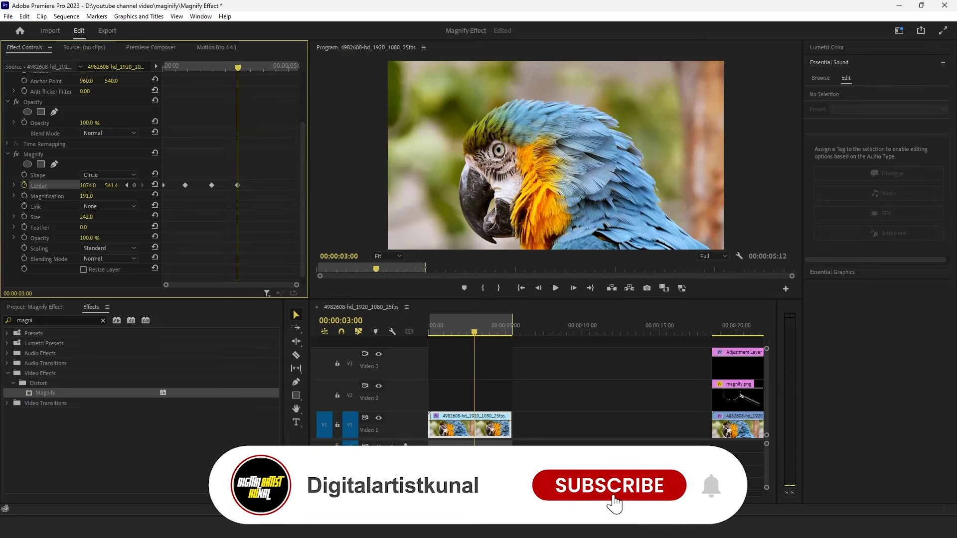
drag(476, 333, 393, 330)
key(space)
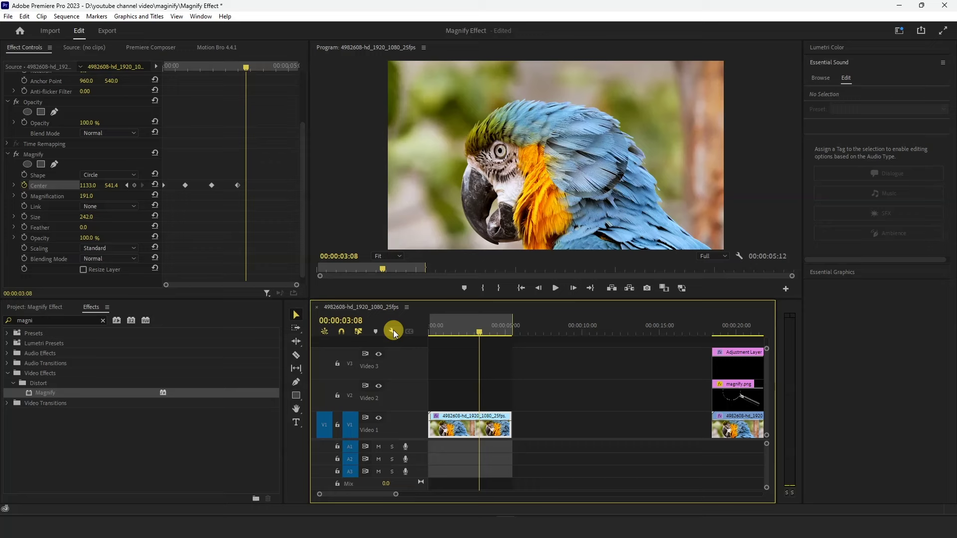
Place magnify.png on Video 2 above the parrot clip, trimmed to the same length.
click(58, 312)
drag(225, 378, 414, 393)
drag(504, 388, 512, 389)
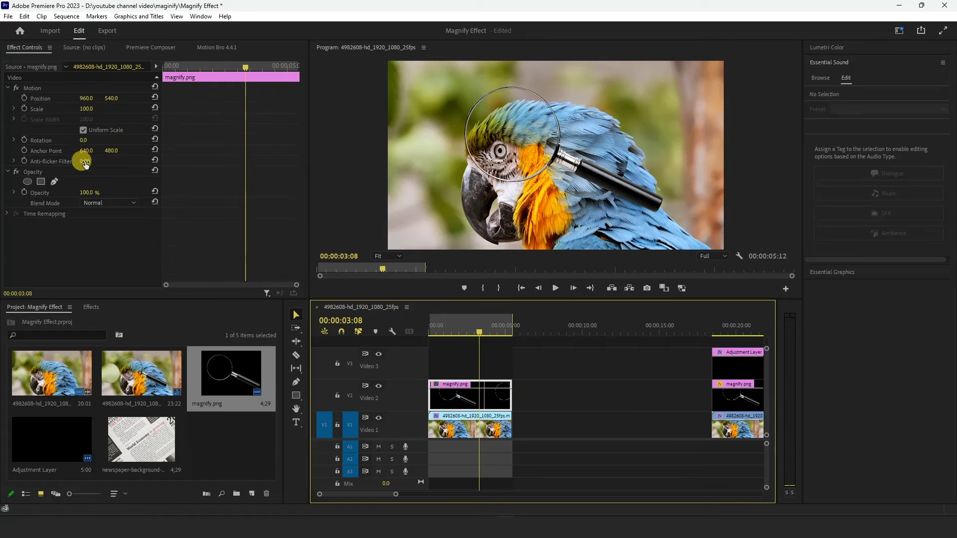
Rotate the glass 39° and position it at 294, 813 over the magnified circle at frame 0.
drag(82, 140, 99, 140)
drag(85, 99, 107, 97)
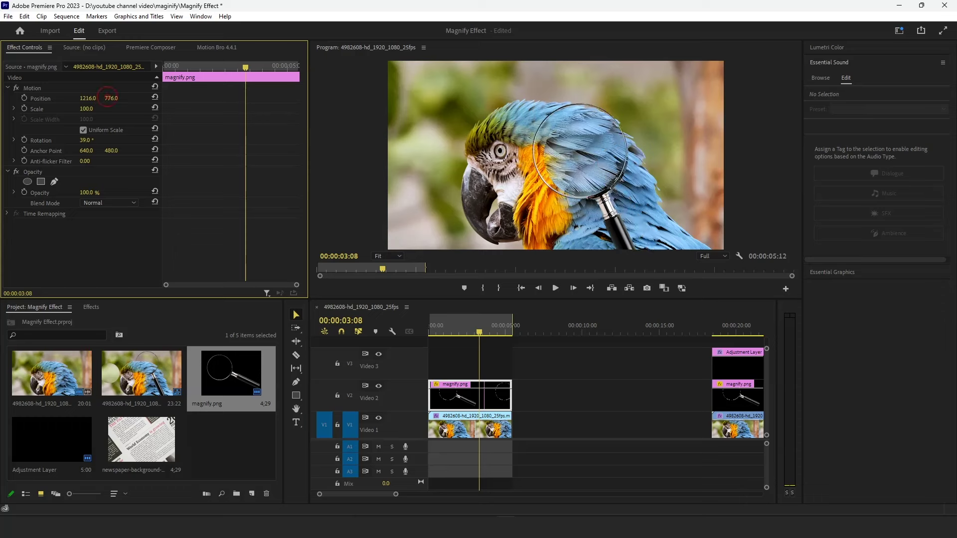
click(473, 427)
drag(246, 67, 126, 72)
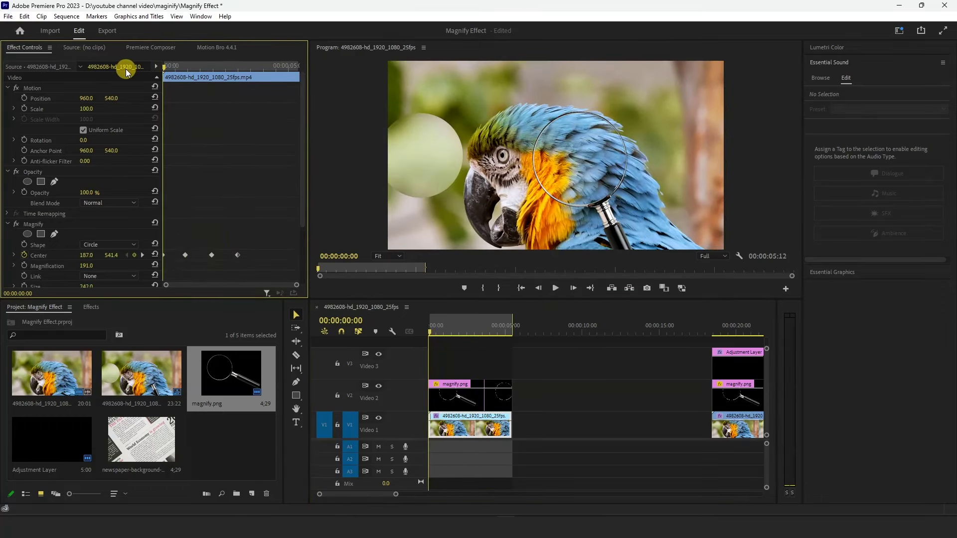
click(471, 398)
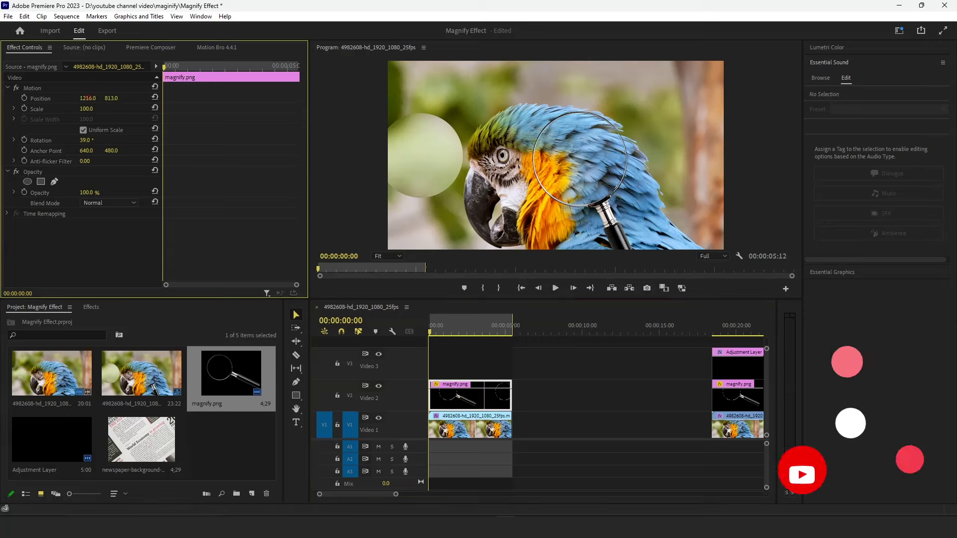
drag(92, 96, 39, 99)
Scale the glass to 89.2, tilt it to 38.5° over the circle, and enable its Position stopwatch.
click(32, 88)
drag(584, 214, 568, 199)
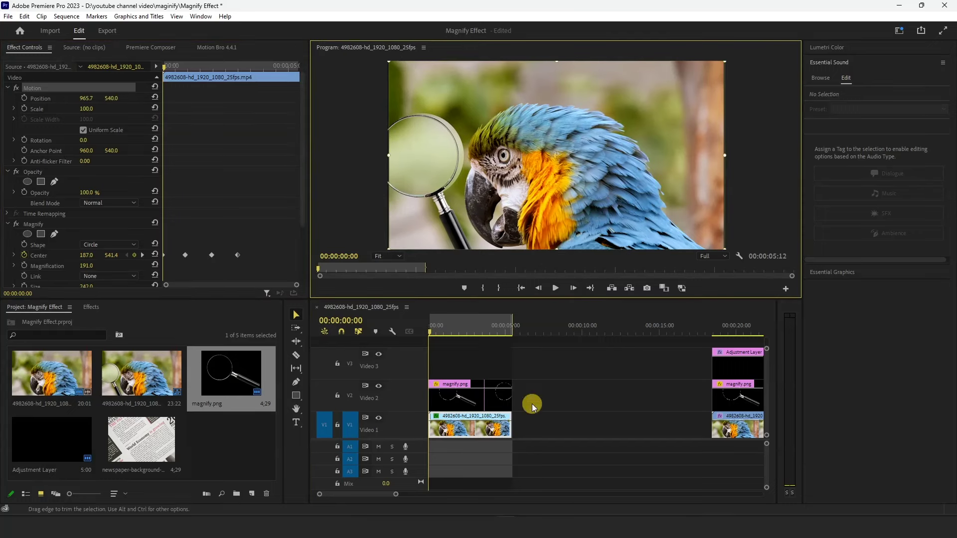
drag(508, 197, 508, 185)
drag(393, 95, 459, 148)
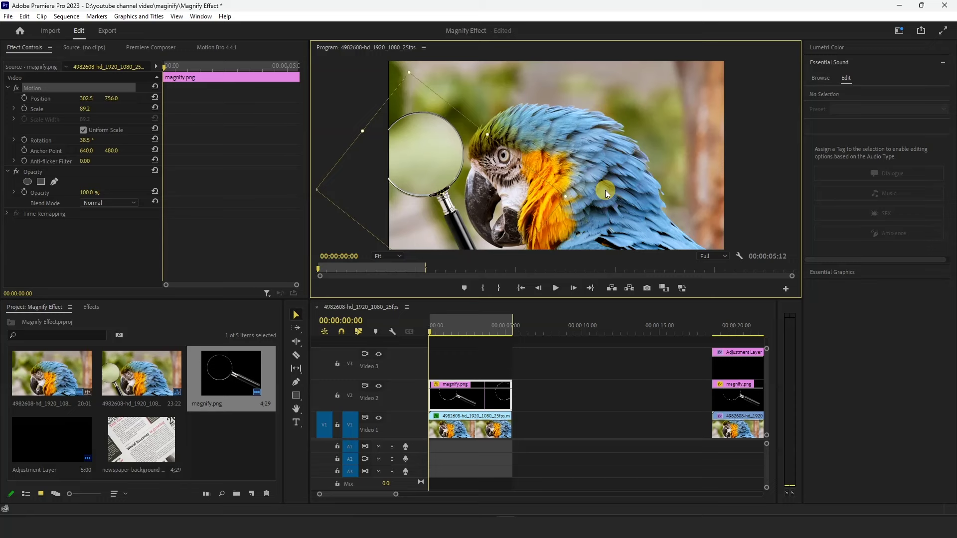
click(24, 98)
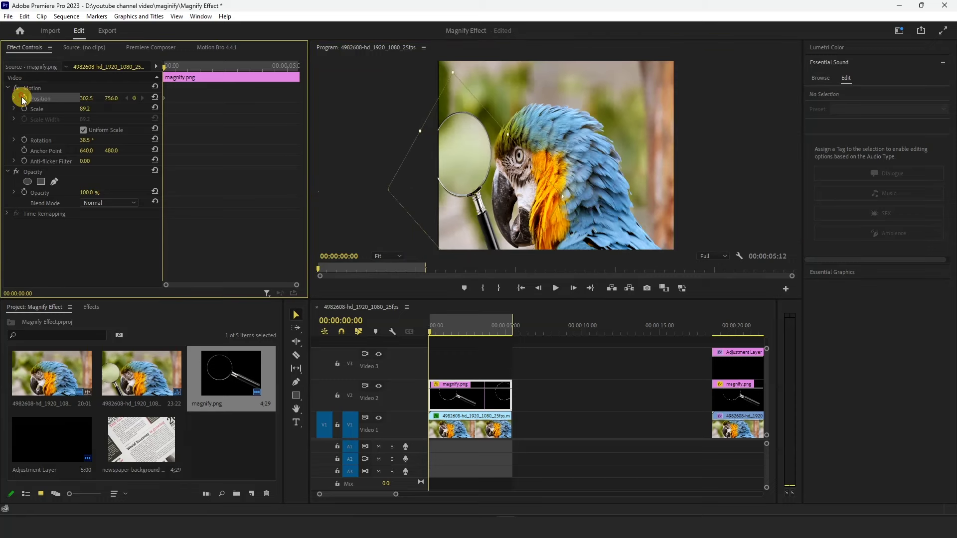
Add glass Position keyframes at 0:23 and 1:24 matching the Magnify circle.
click(453, 423)
key(=)
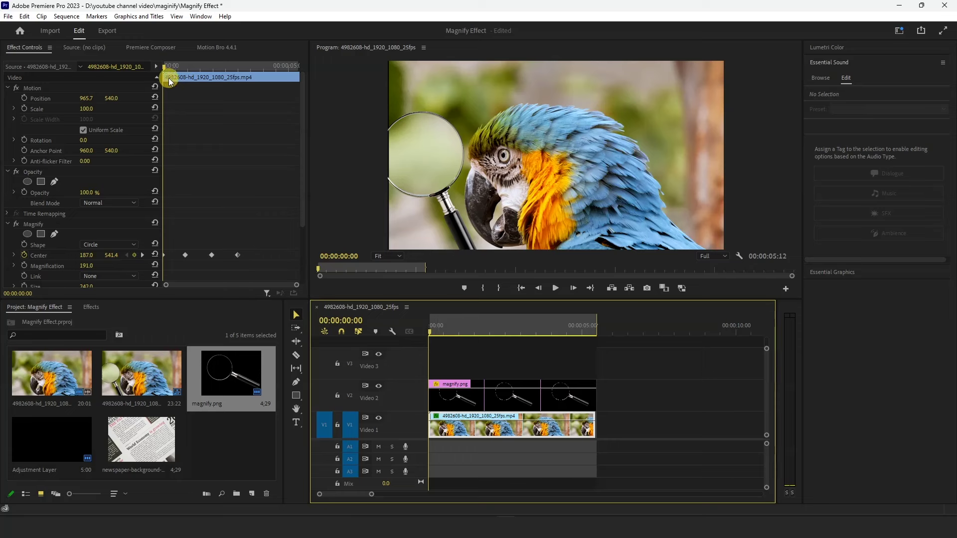
click(168, 69)
drag(168, 69, 184, 75)
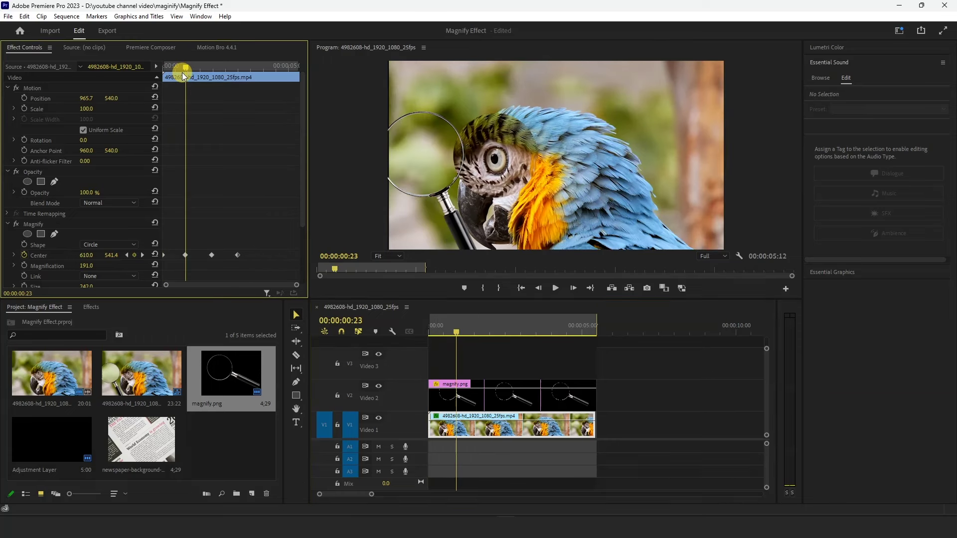
click(471, 396)
drag(82, 99, 197, 99)
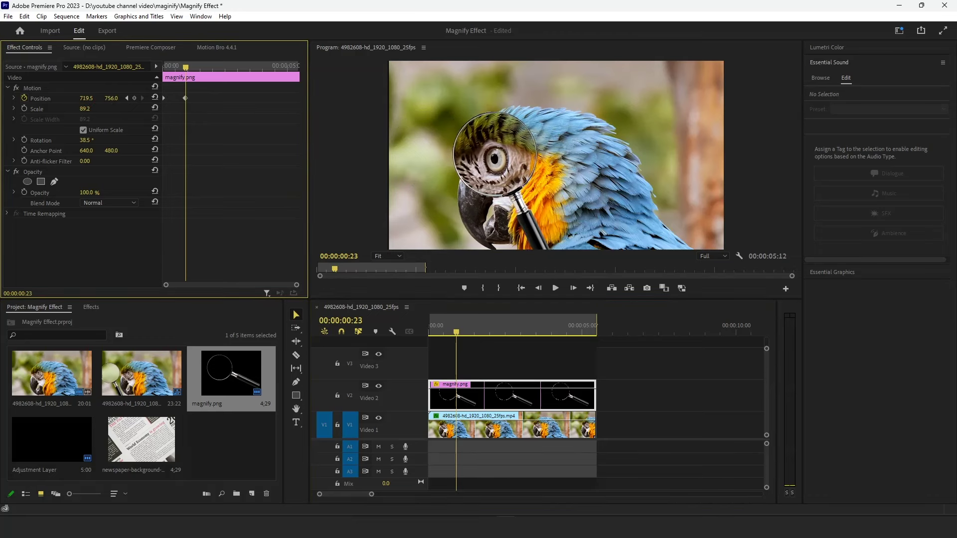
click(496, 433)
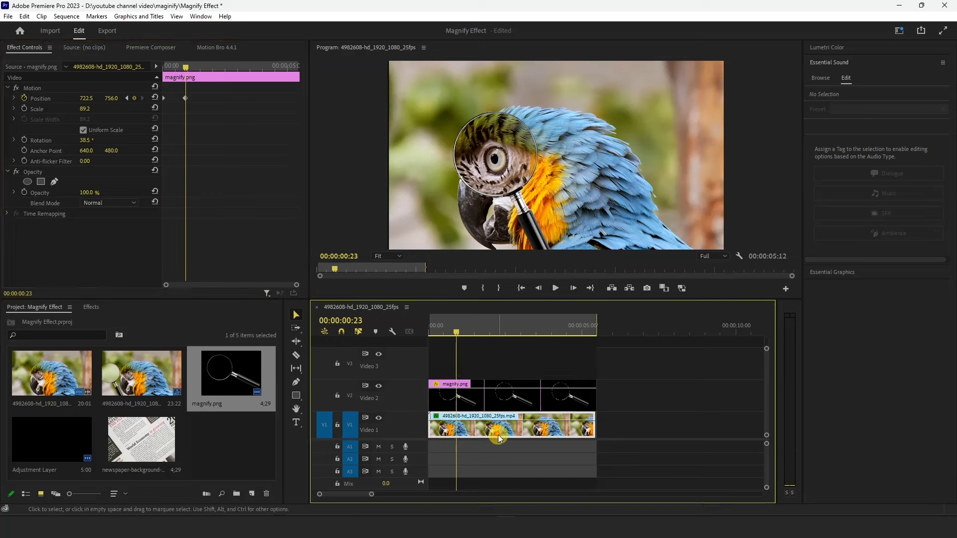
drag(187, 69, 212, 67)
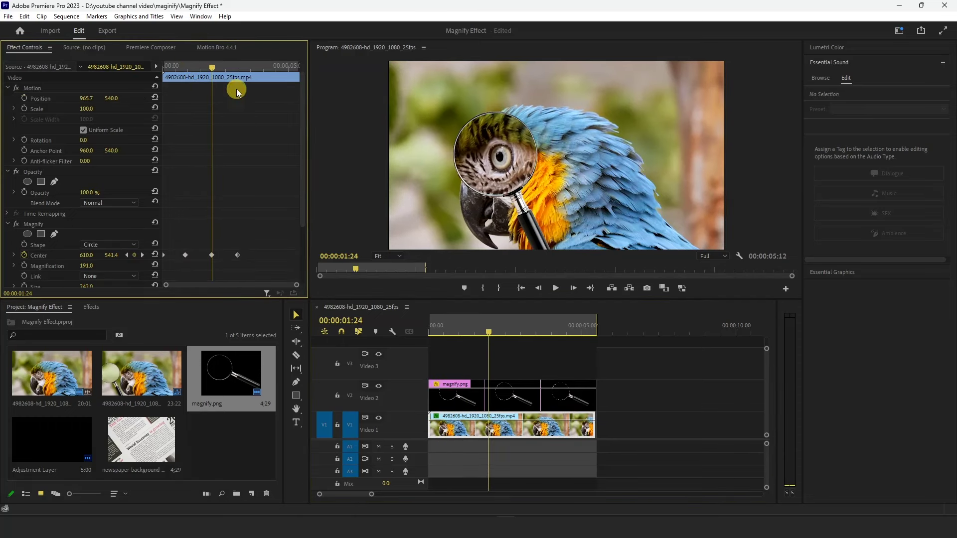
click(538, 391)
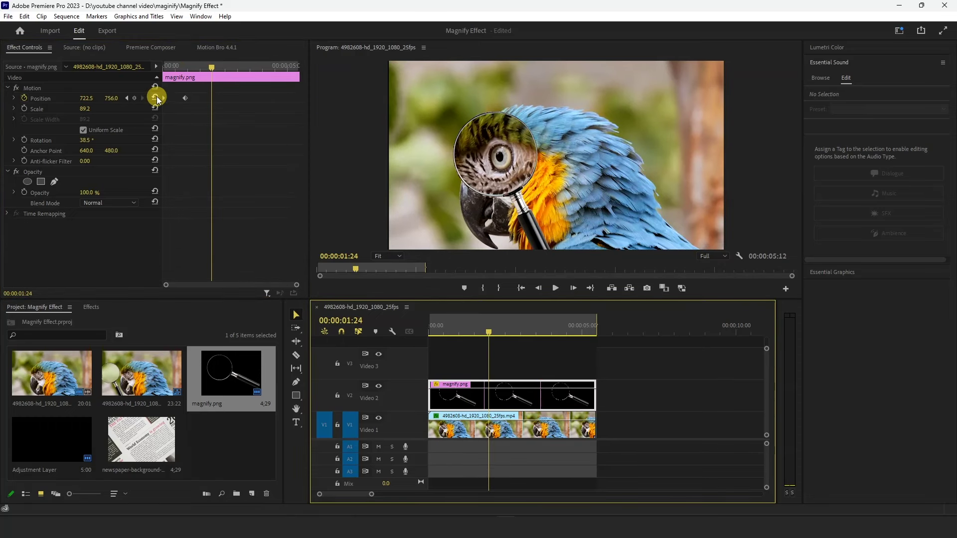
click(134, 98)
Add a glass Position keyframe at 3:00 at 1251.5, 756.0 over the circle.
click(520, 425)
drag(488, 329, 513, 332)
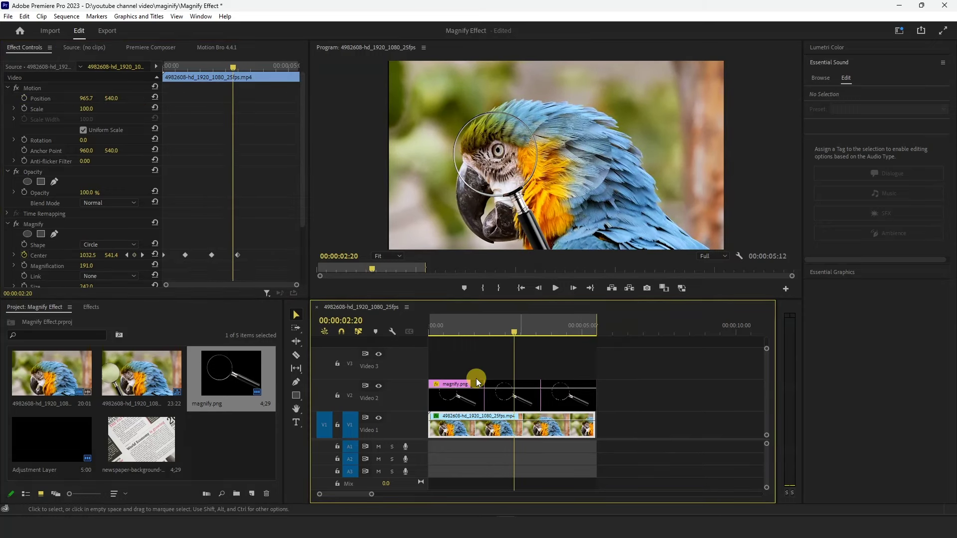
drag(233, 66, 238, 66)
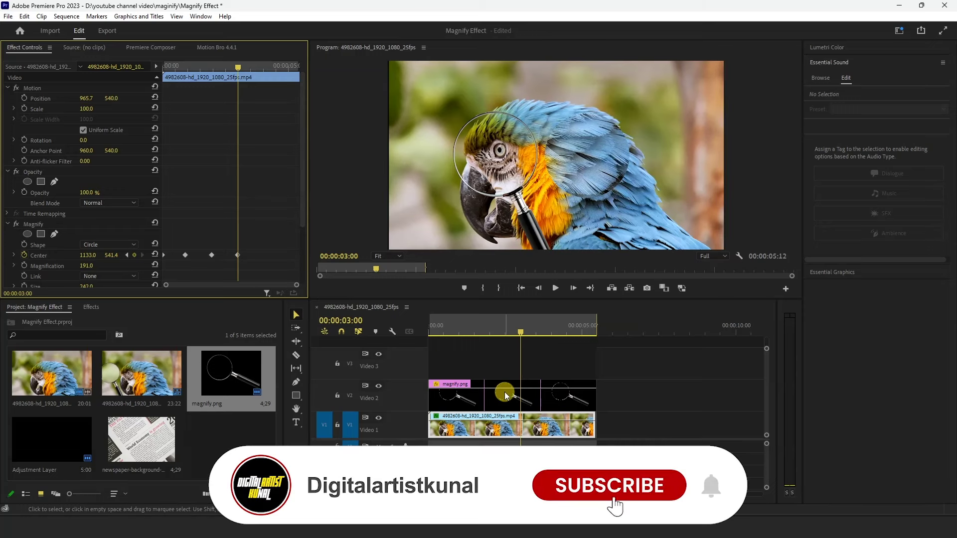
click(505, 393)
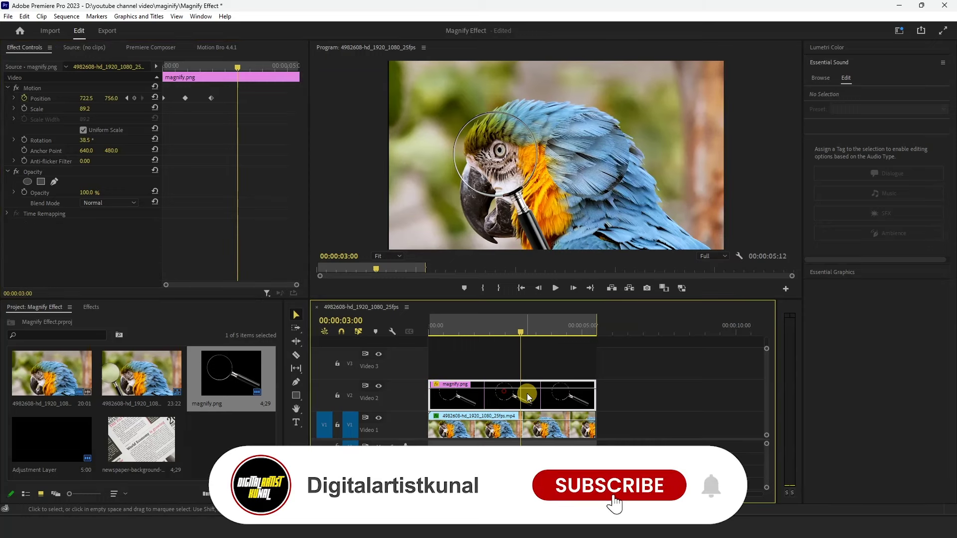
drag(87, 99, 199, 98)
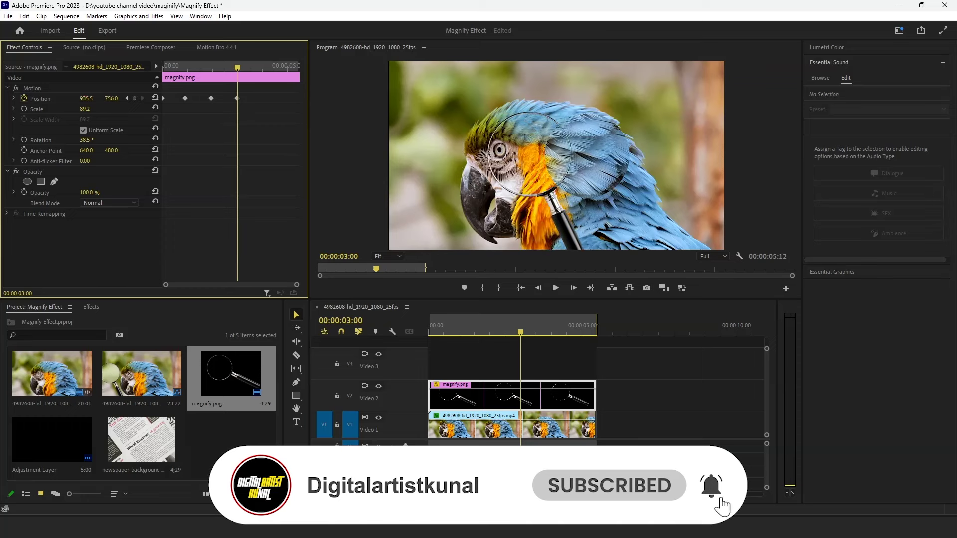
drag(88, 98, 84, 99)
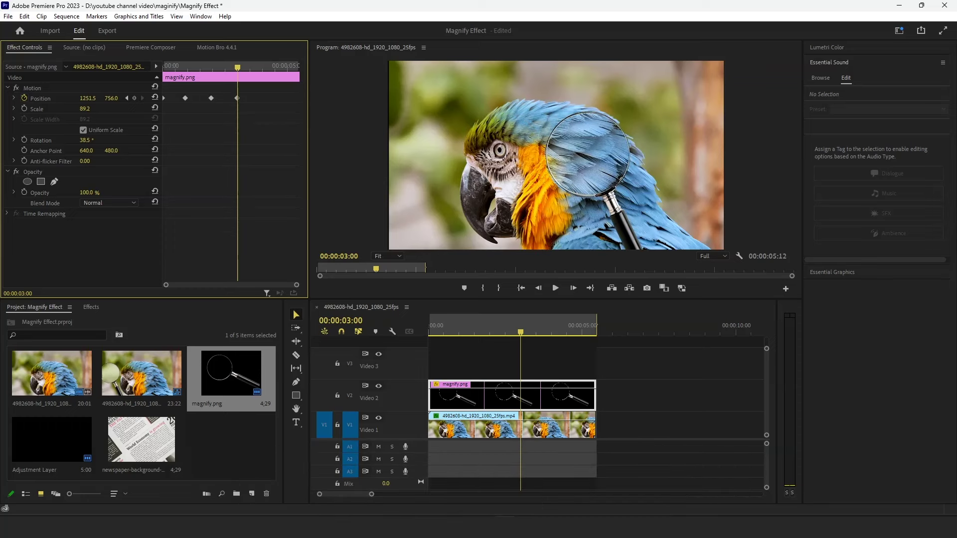
drag(507, 331, 393, 324)
Play back the parrot magnifier animation to review the glass tracking the circle.
key(space)
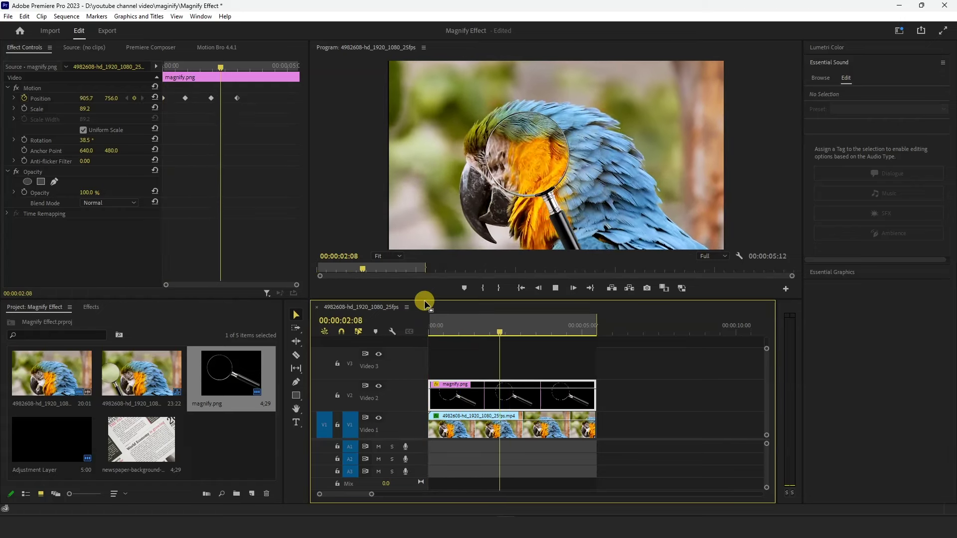
key(space)
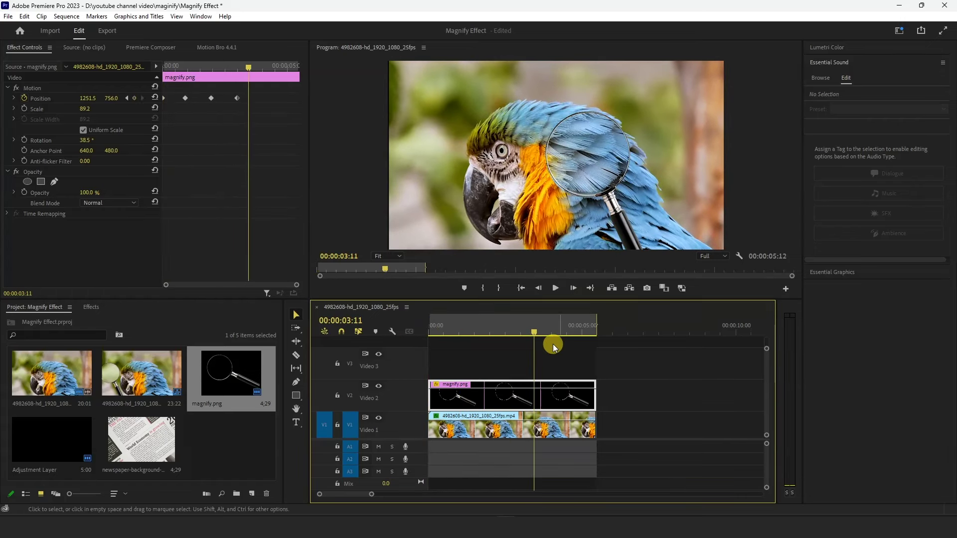
drag(517, 332, 474, 332)
Raise the parrot clip's Magnify magnification to 229 and replay the animation from the start.
click(479, 427)
scroll(244, 227, down, 2)
scroll(244, 227, down, 2)
drag(96, 208, 115, 208)
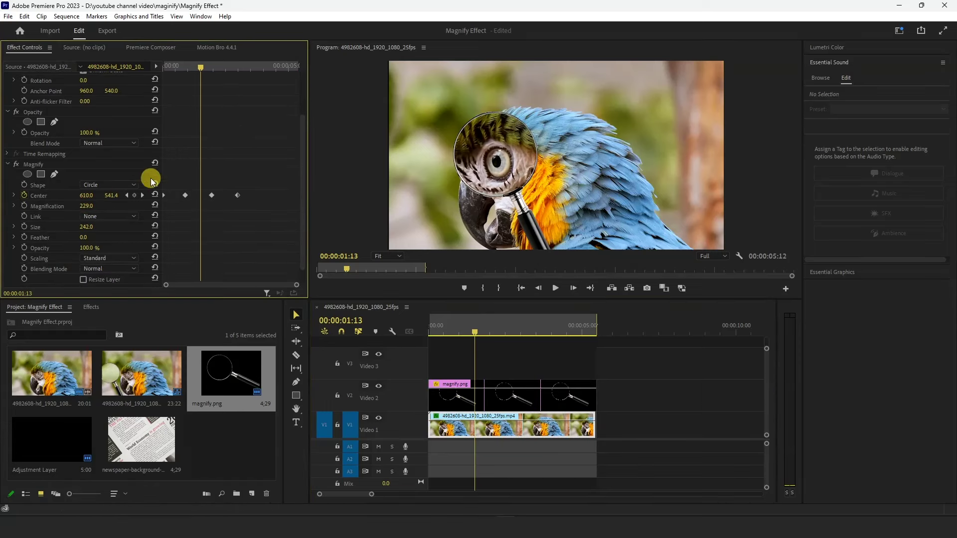
drag(488, 344, 430, 327)
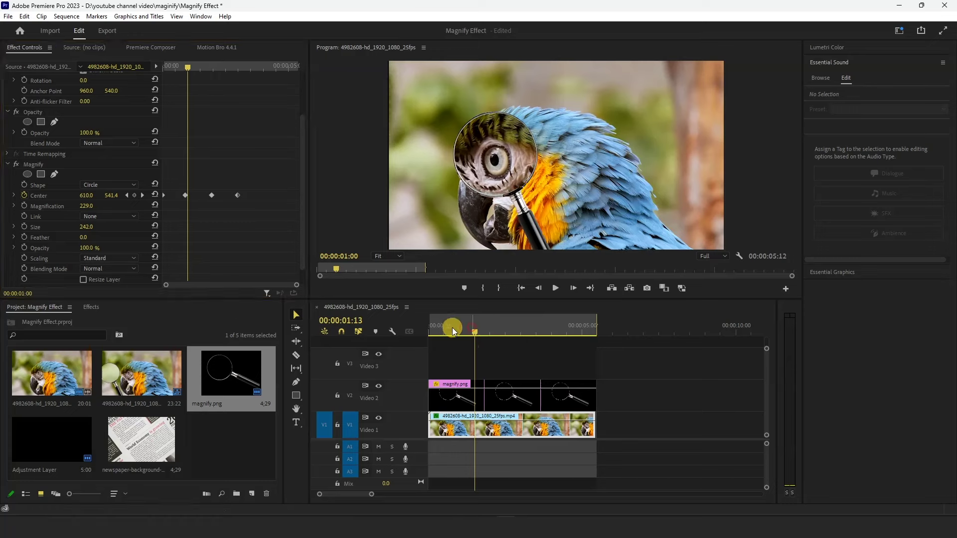
key(space)
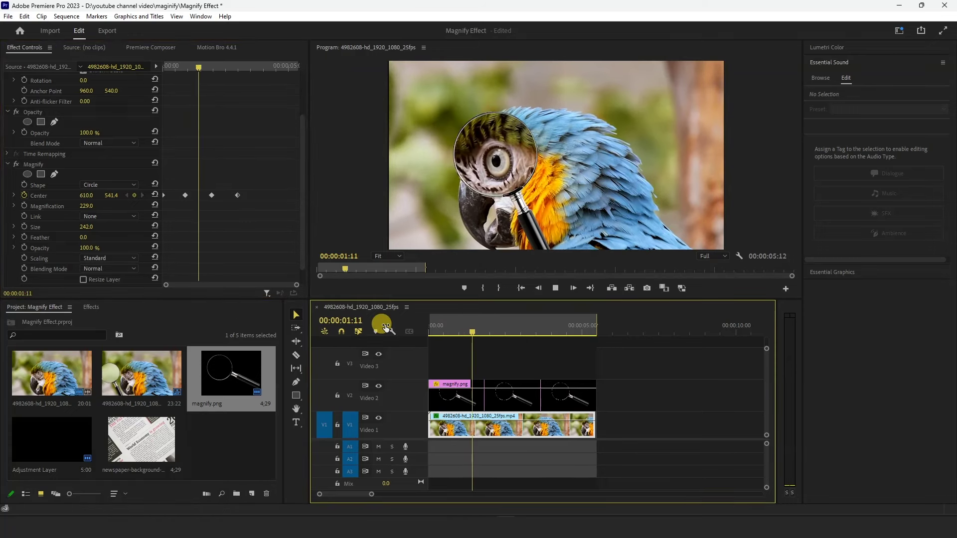
key(space)
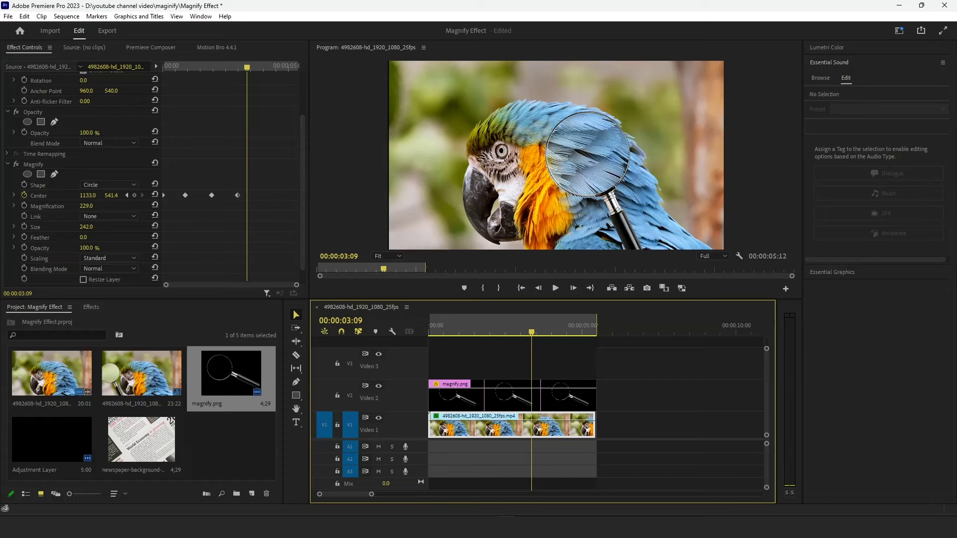
Add the newspaper image to Video 1 after the parrot clip, scaled to frame size then to 121.
mouse_move(135, 418)
mouse_down()
mouse_move(655, 430)
mouse_move(611, 423)
mouse_up()
key(backslash)
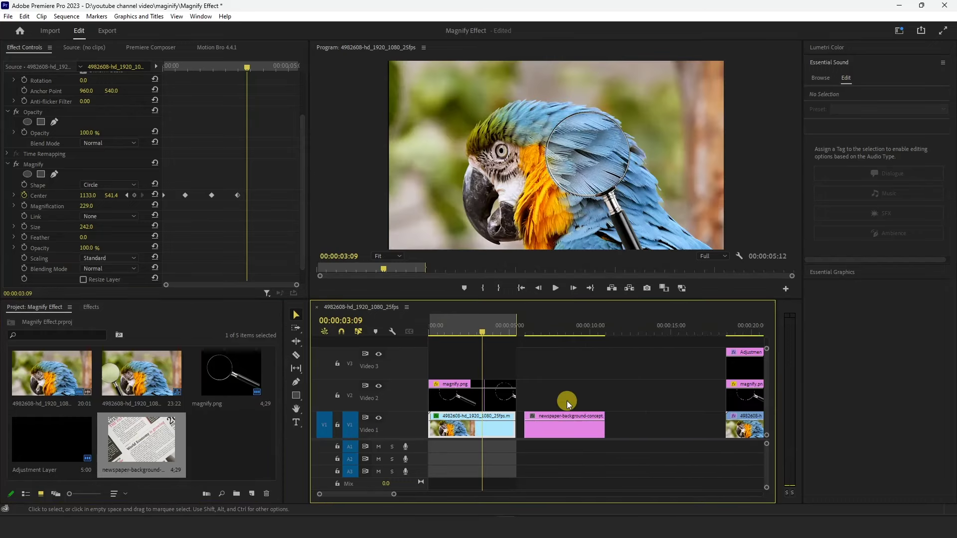
drag(539, 324, 561, 328)
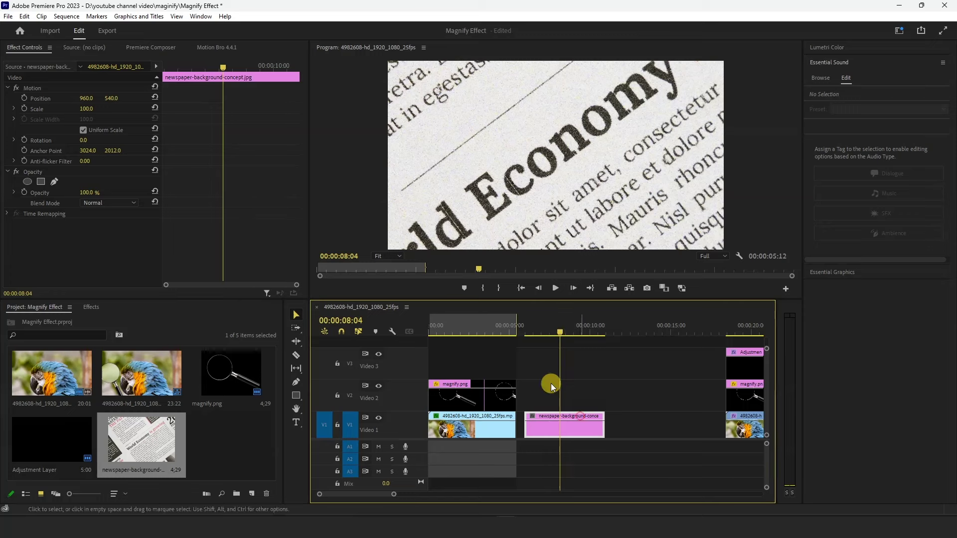
right_click(558, 422)
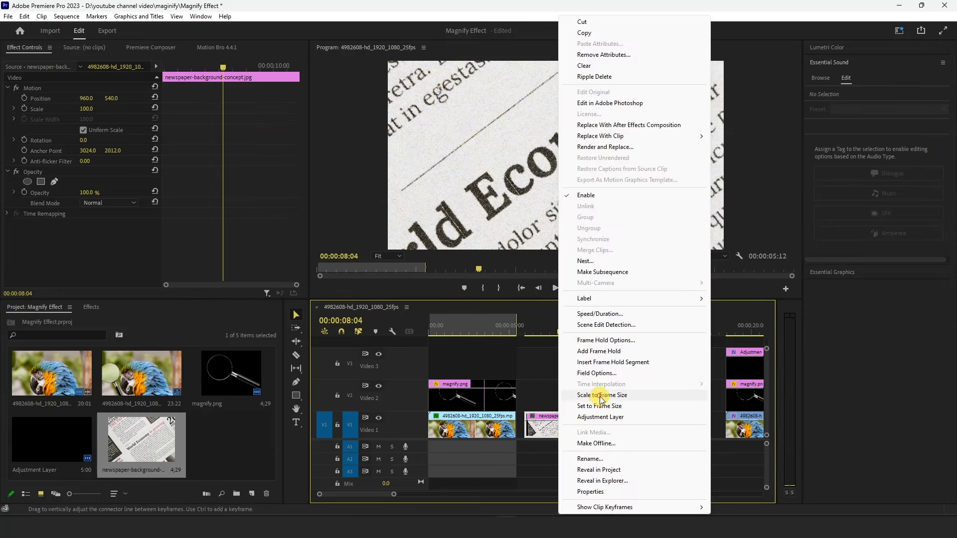
click(600, 396)
drag(87, 109, 117, 109)
click(463, 423)
click(539, 421)
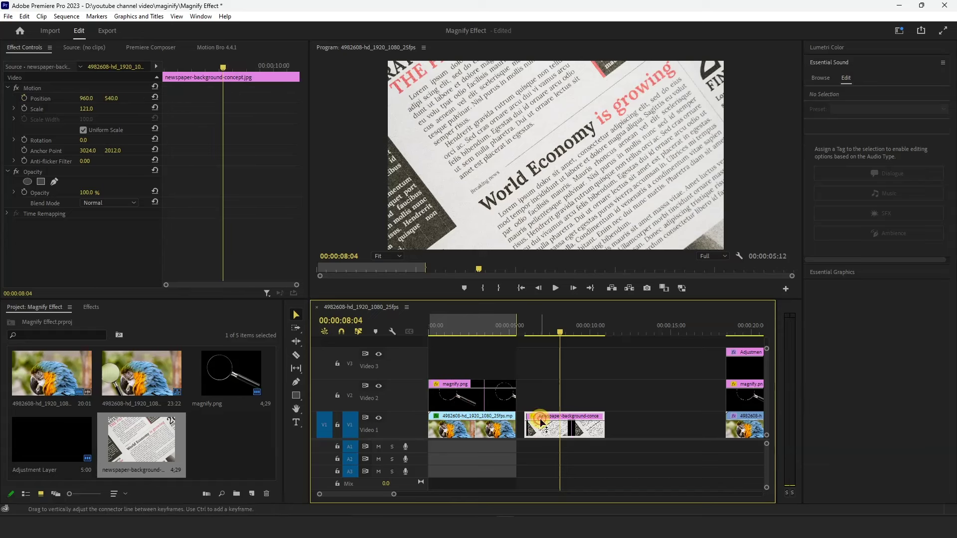
click(91, 308)
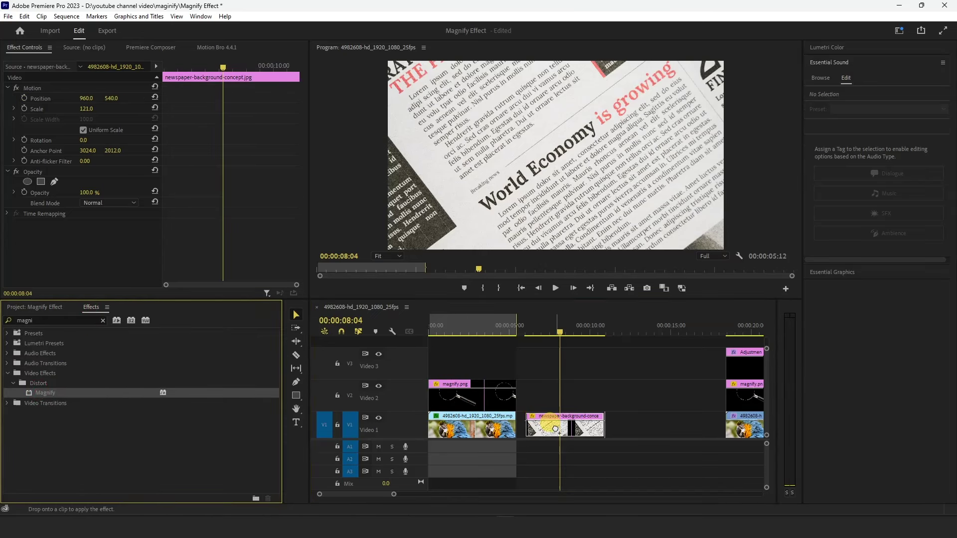
Apply Magnify to the newspaper clip with Size 221 and Magnification 231.
drag(89, 396, 555, 429)
click(559, 149)
scroll(241, 186, down, 3)
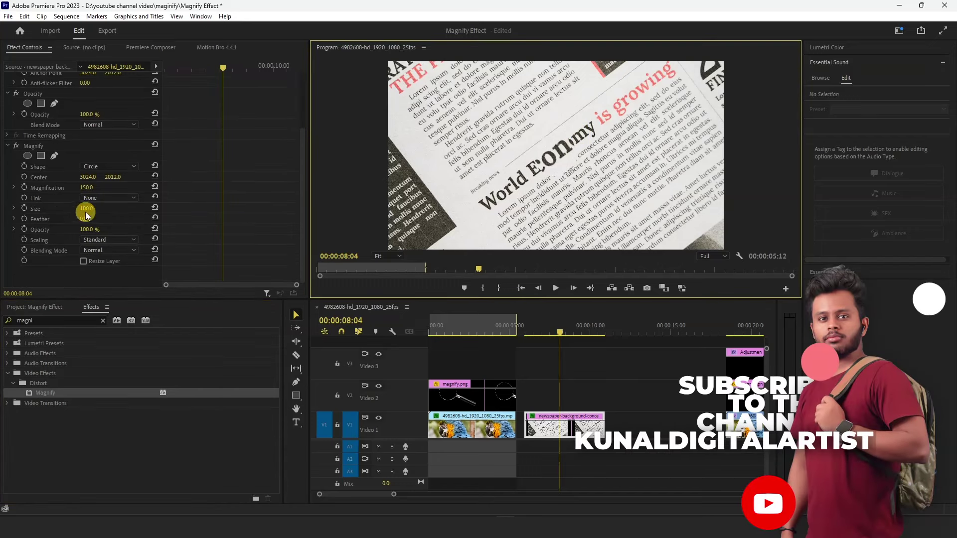
drag(85, 211, 128, 188)
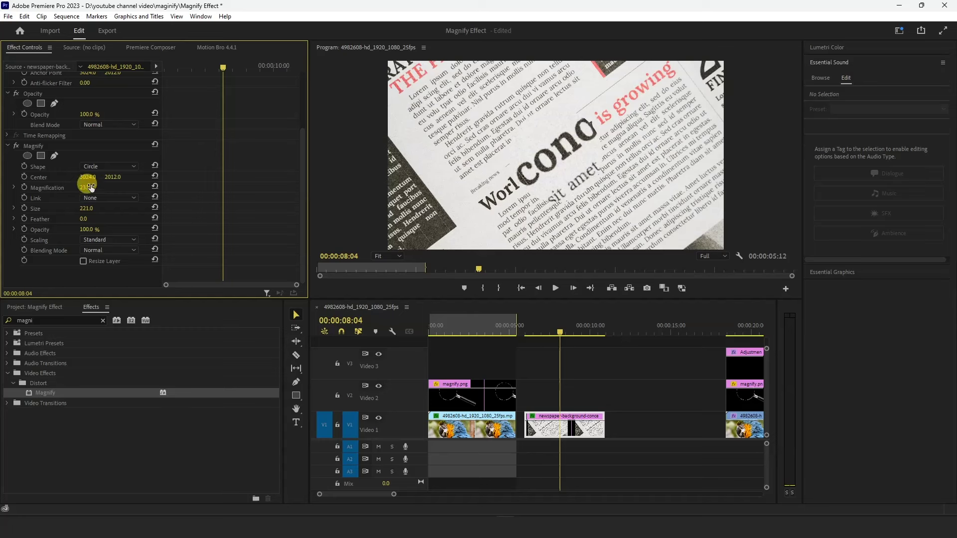
mouse_move(228, 59)
mouse_down()
mouse_move(163, 70)
mouse_move(209, 74)
mouse_up()
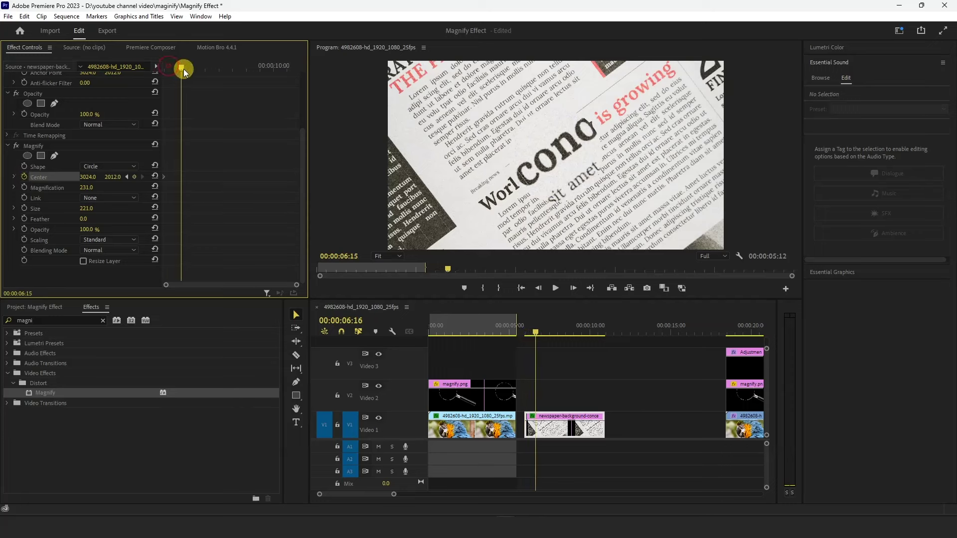
Keyframe the newspaper Magnify Center onto the red headline at 5024.2, 454.5 and preview.
click(22, 145)
drag(557, 165, 668, 67)
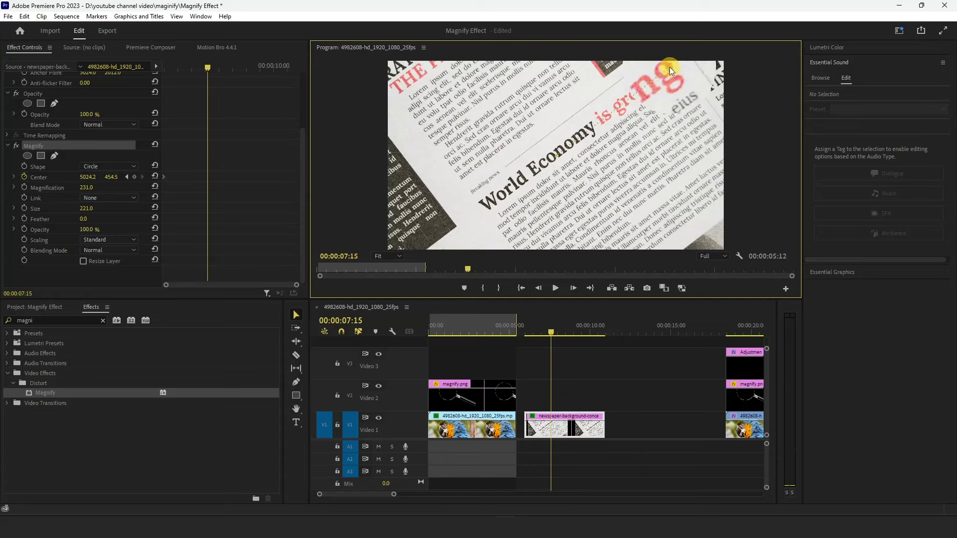
drag(553, 329, 524, 329)
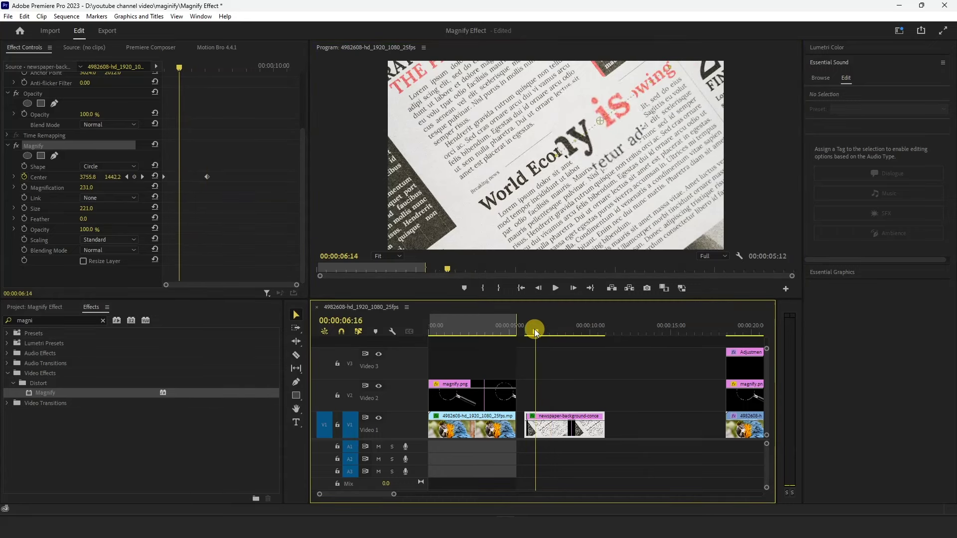
key(space)
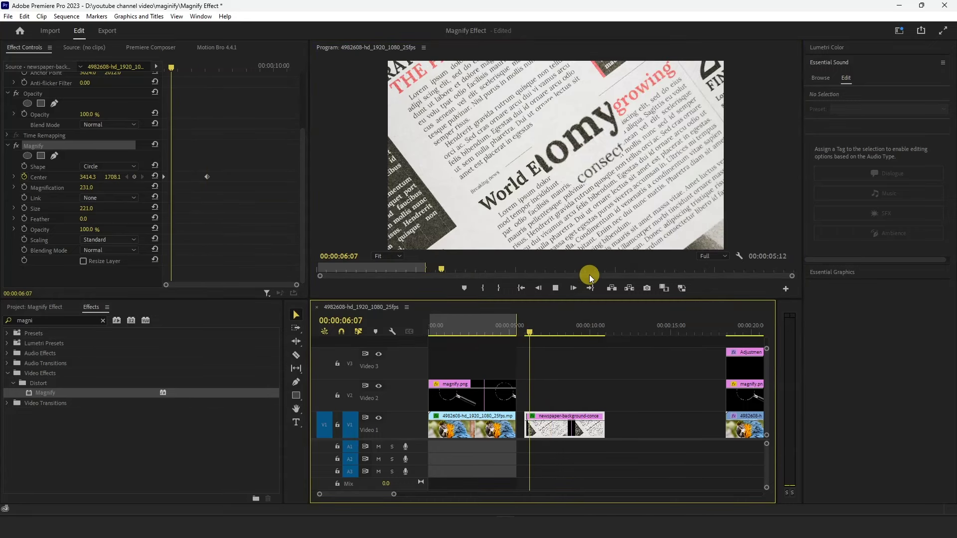
key(space)
Set the starting Center at the page's lower left, 1602.8, 2981.6, then play the sweep.
drag(185, 67, 164, 67)
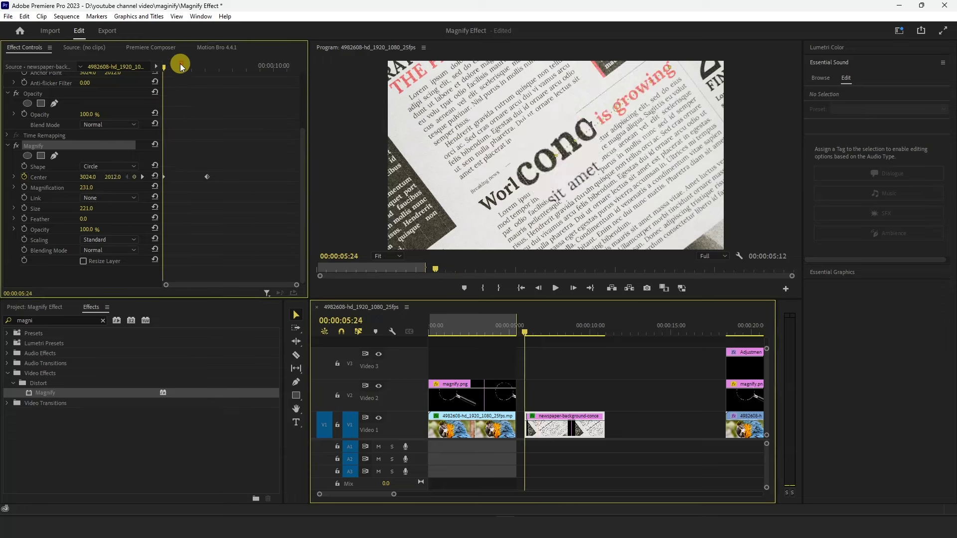
drag(555, 158, 467, 221)
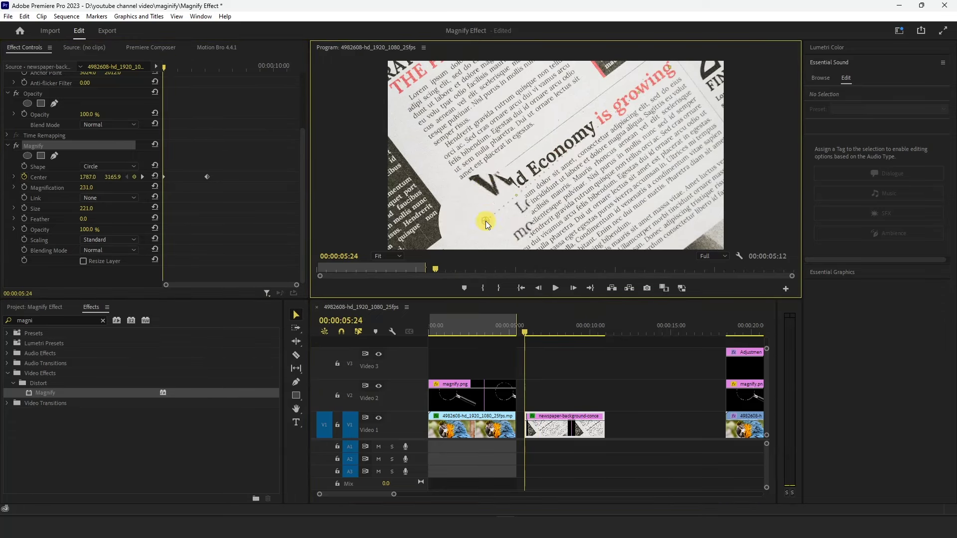
drag(467, 221, 472, 212)
key(space)
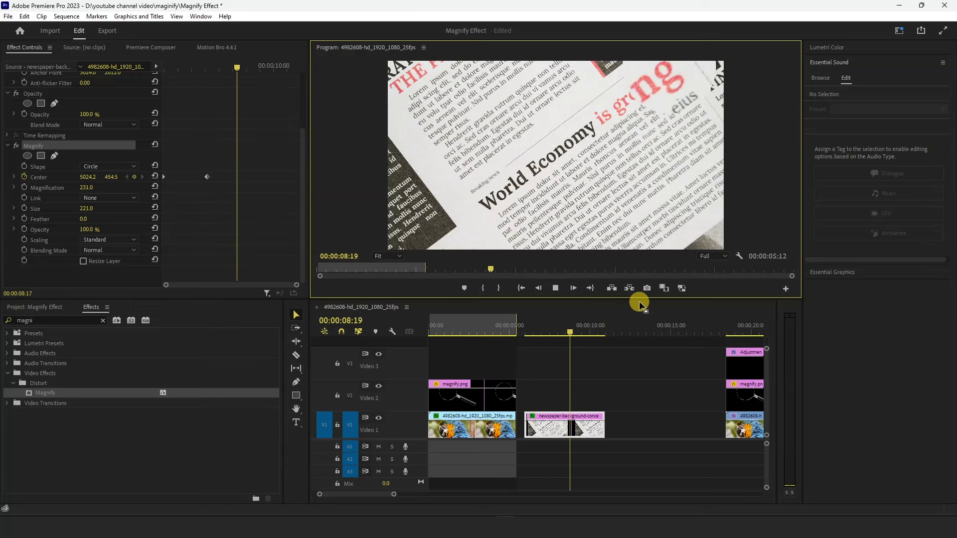
key(space)
key(ctrl+s)
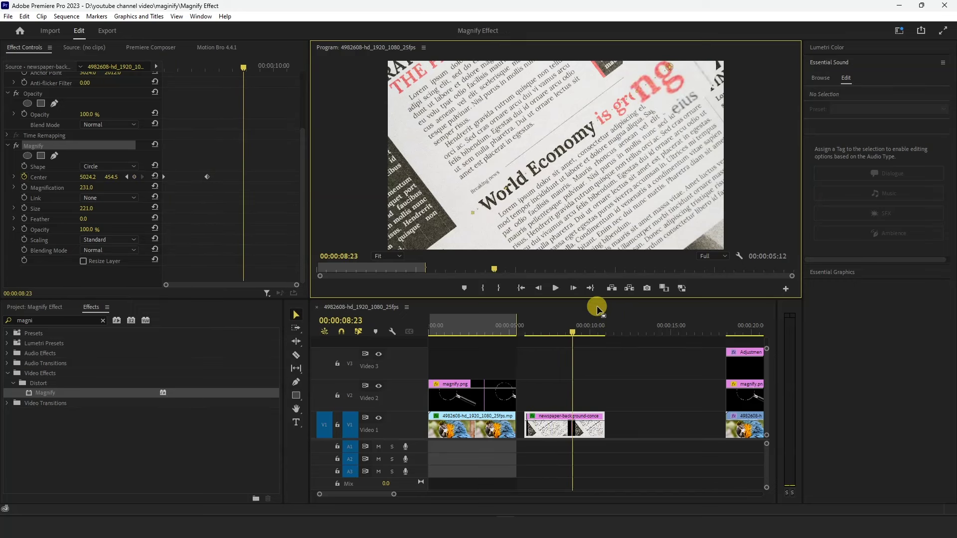
click(456, 402)
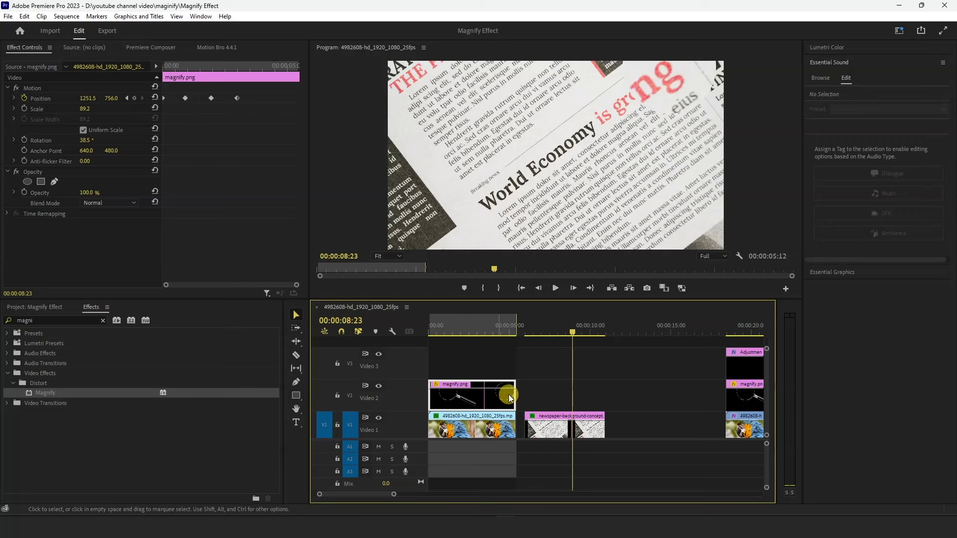
drag(572, 327, 530, 333)
key(space)
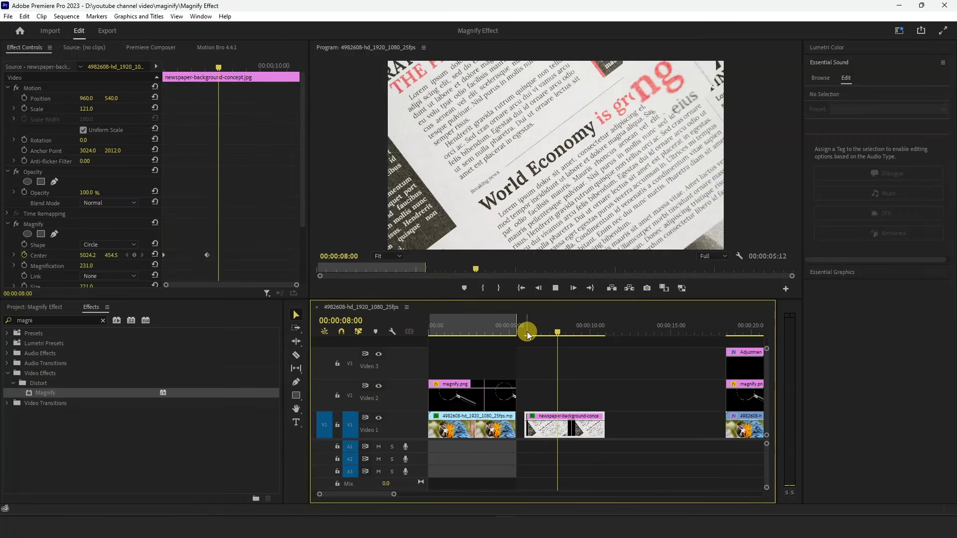
key(space)
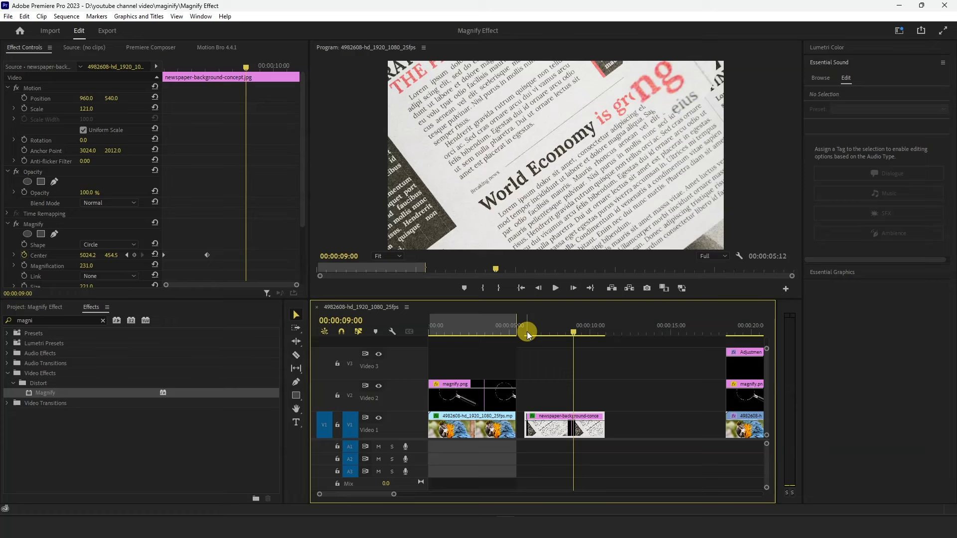